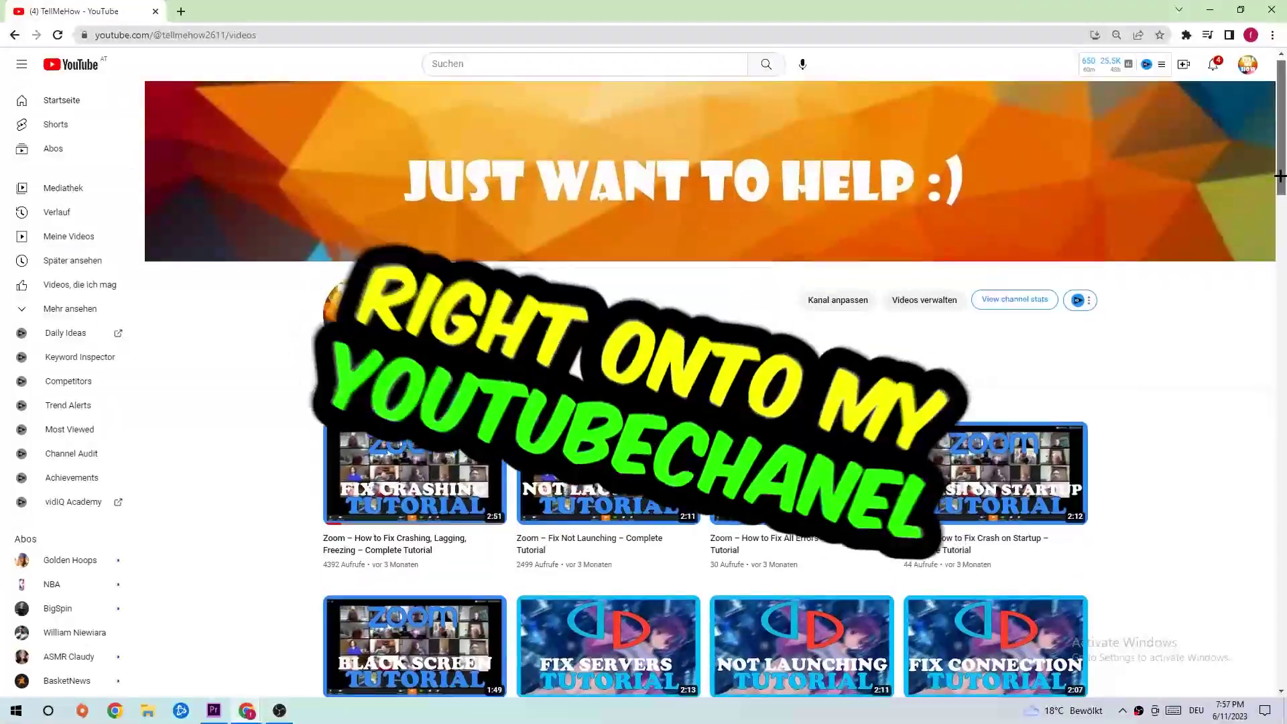
# - Open Settings > Update & Security and confirm Windows Update reports the PC is up to date
pyautogui.scroll(-4, 1280, 176)
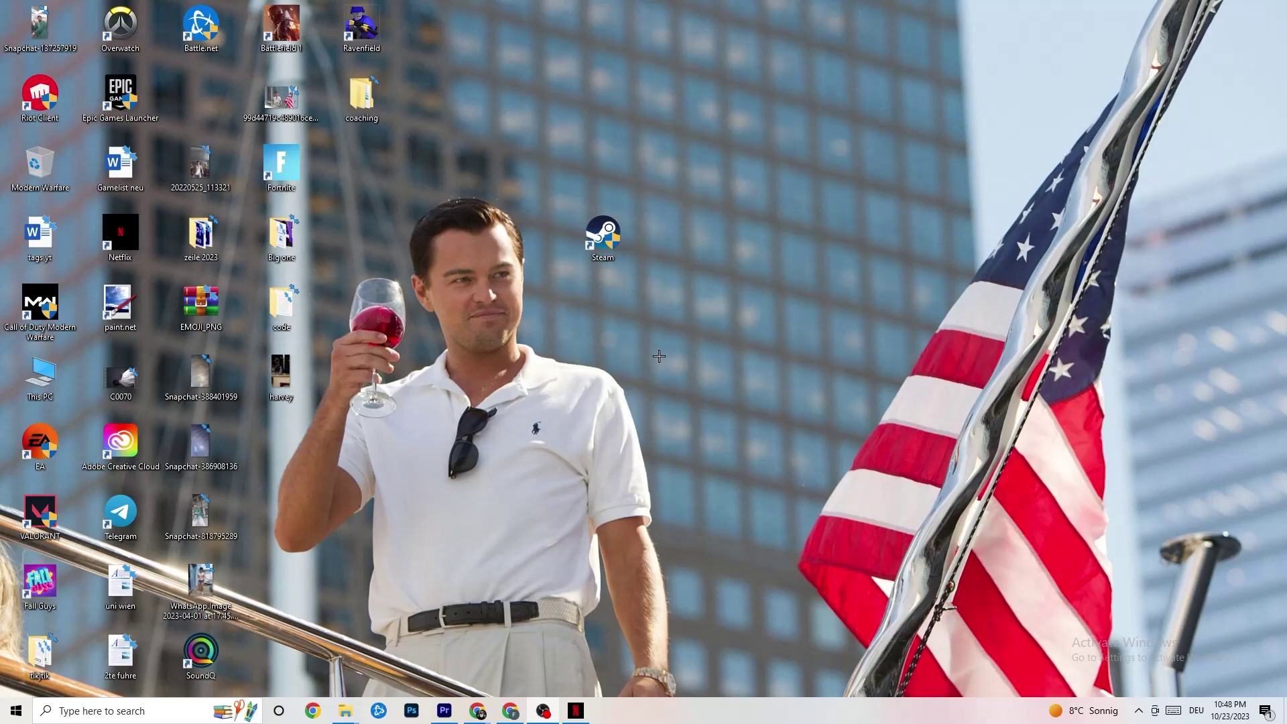
pyautogui.click(4, 719)
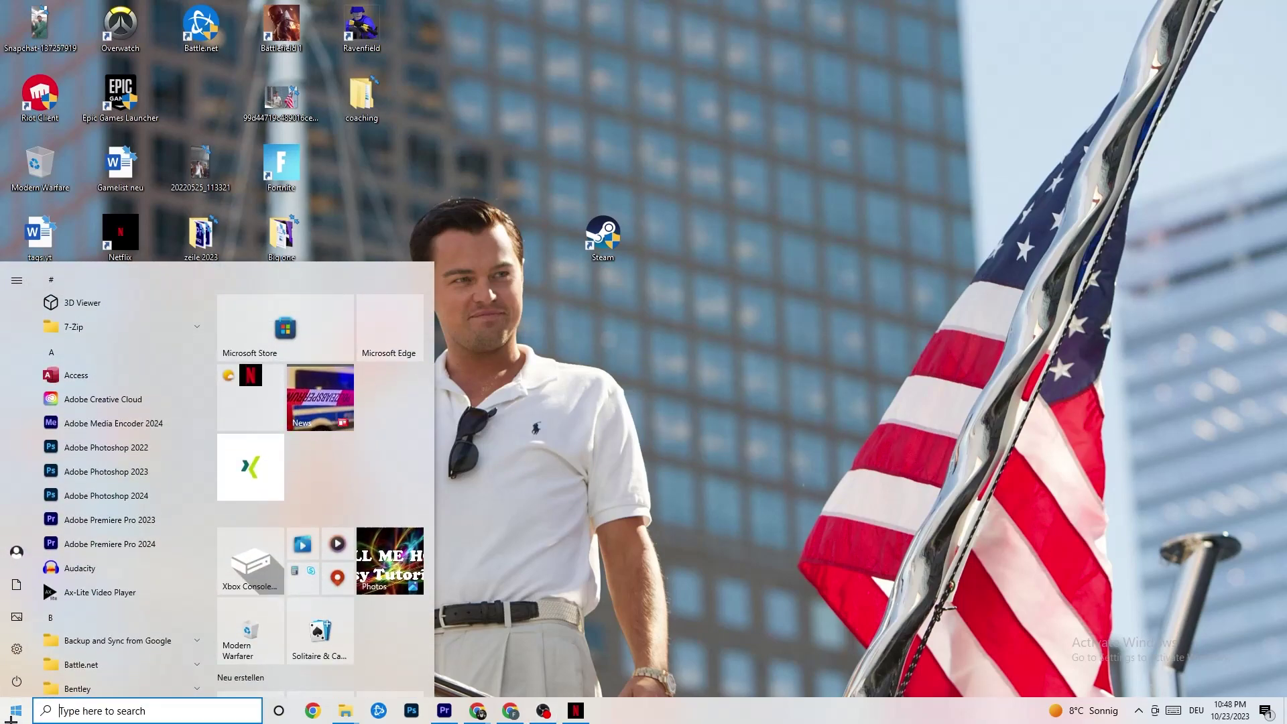
pyautogui.click(17, 648)
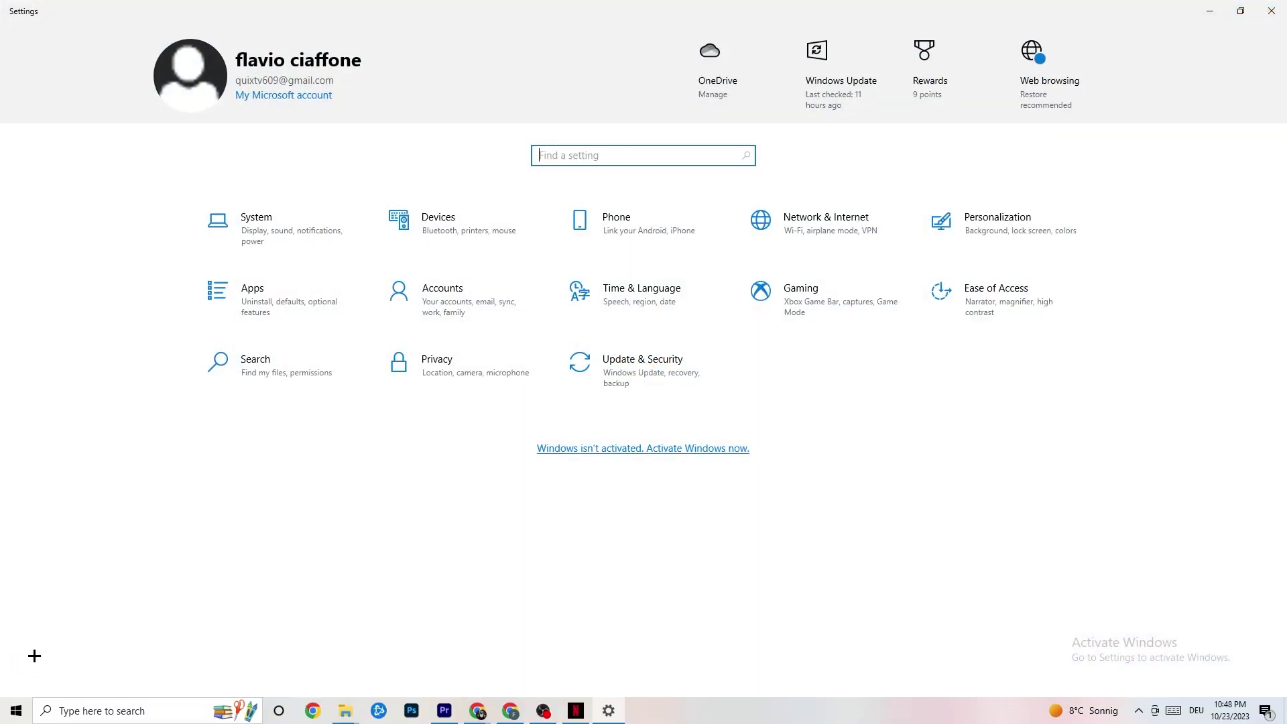
pyautogui.click(620, 388)
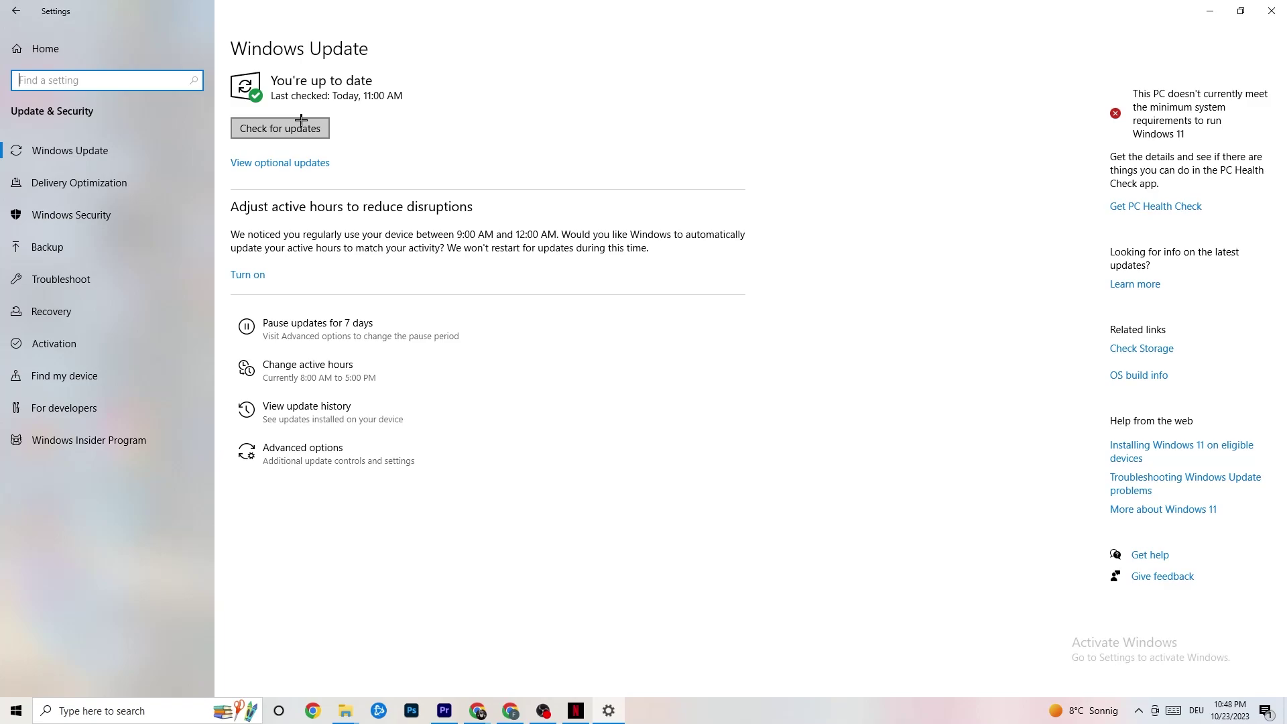
pyautogui.click(376, 87)
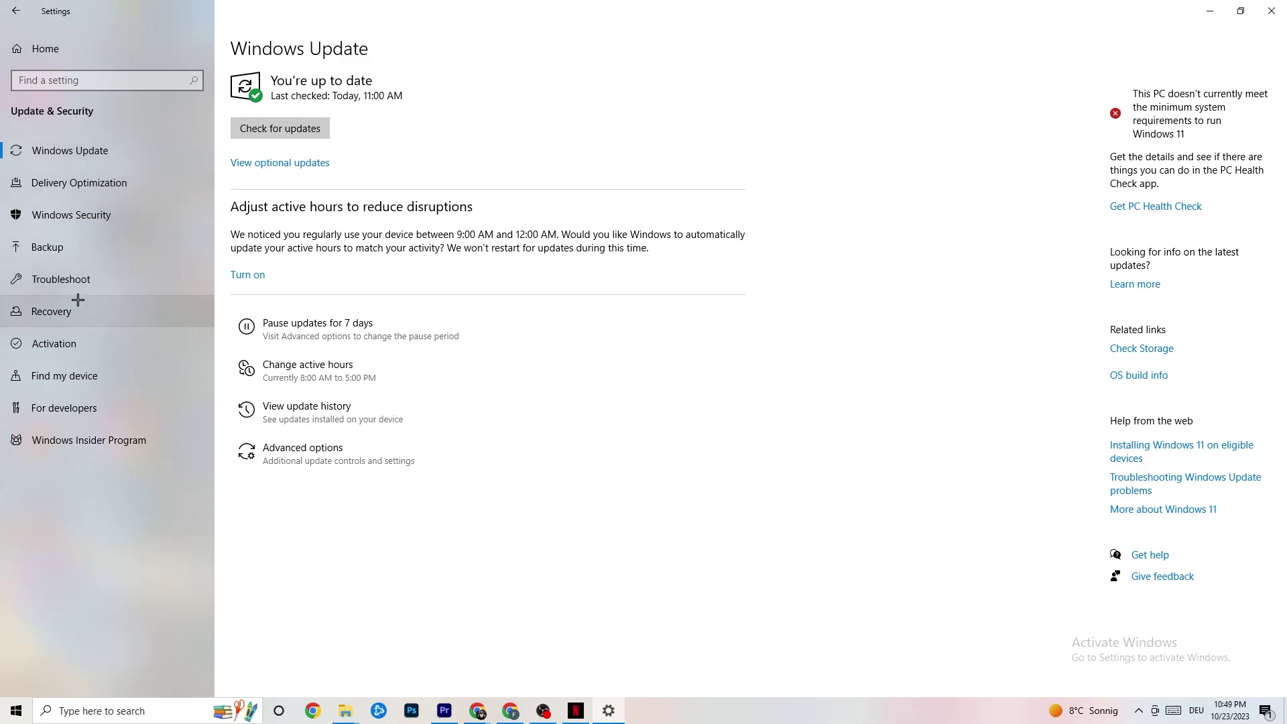
# - View the Troubleshoot page, then minimize the Settings window to reveal the desktop
pyautogui.click(81, 278)
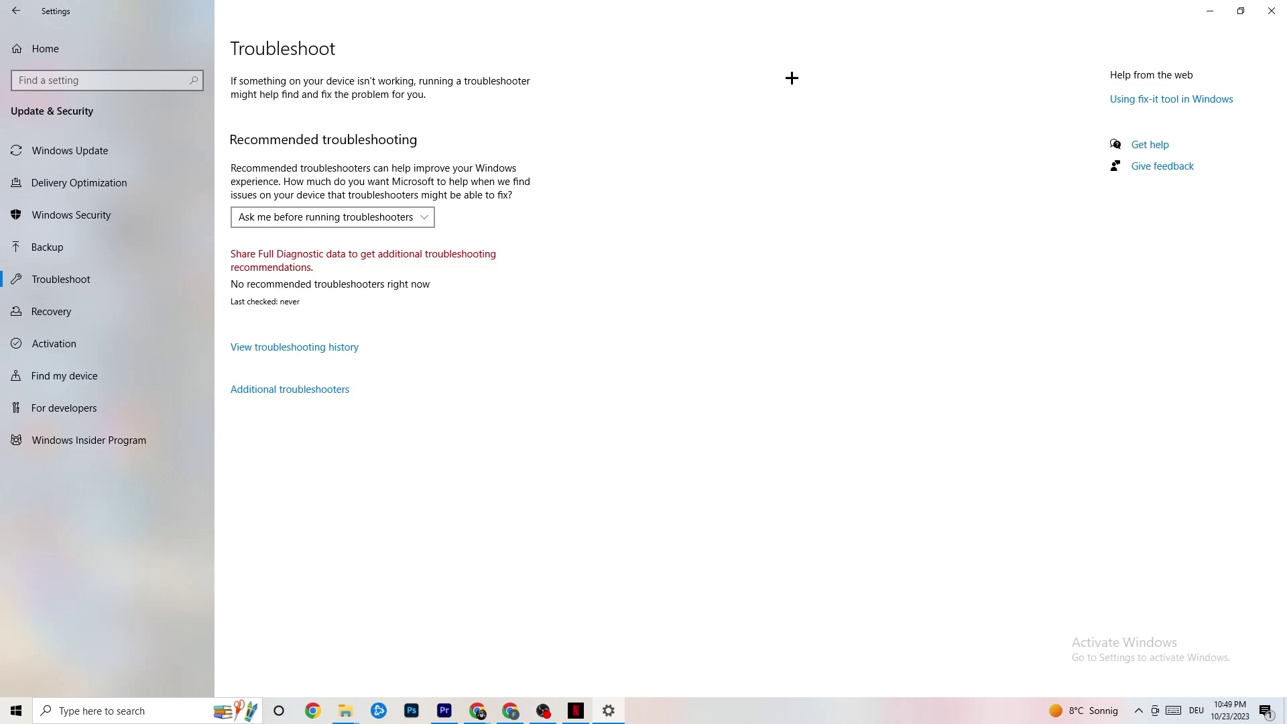
pyautogui.click(1209, 10)
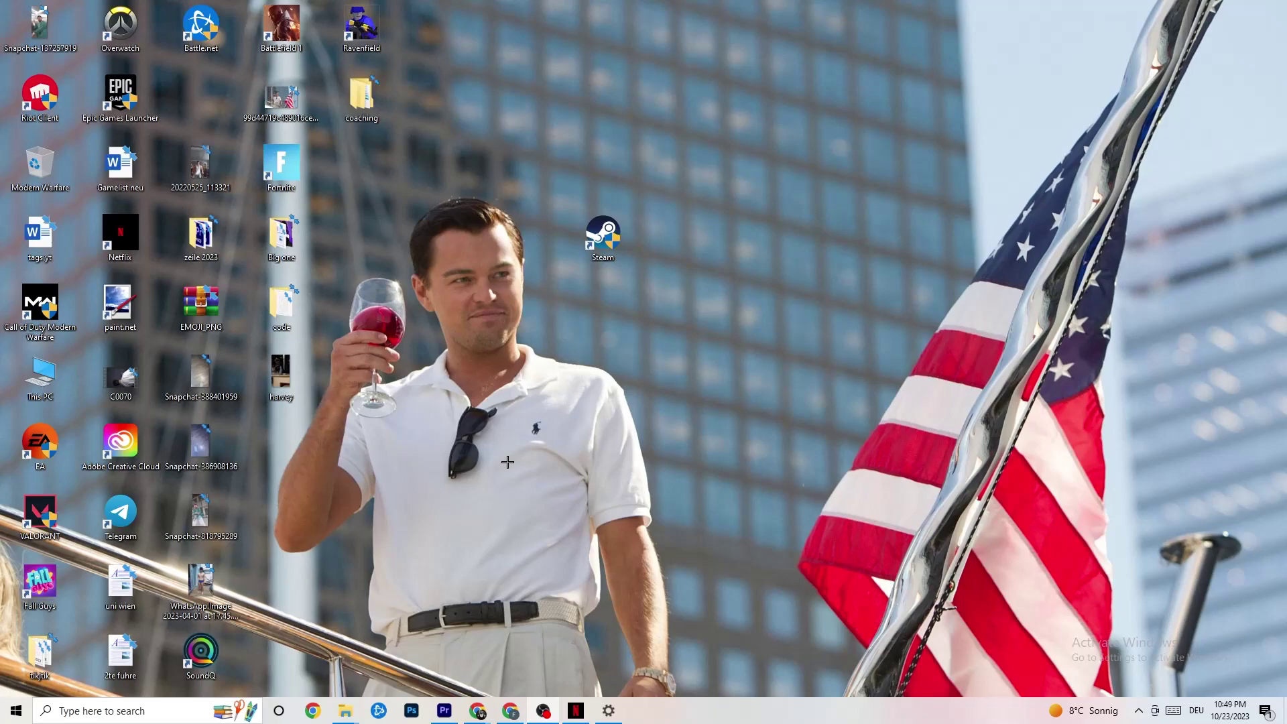
# - Reposition the Steam desktop shortcut and open its Properties window
pyautogui.moveTo(595, 248); pyautogui.dragTo(603, 309)
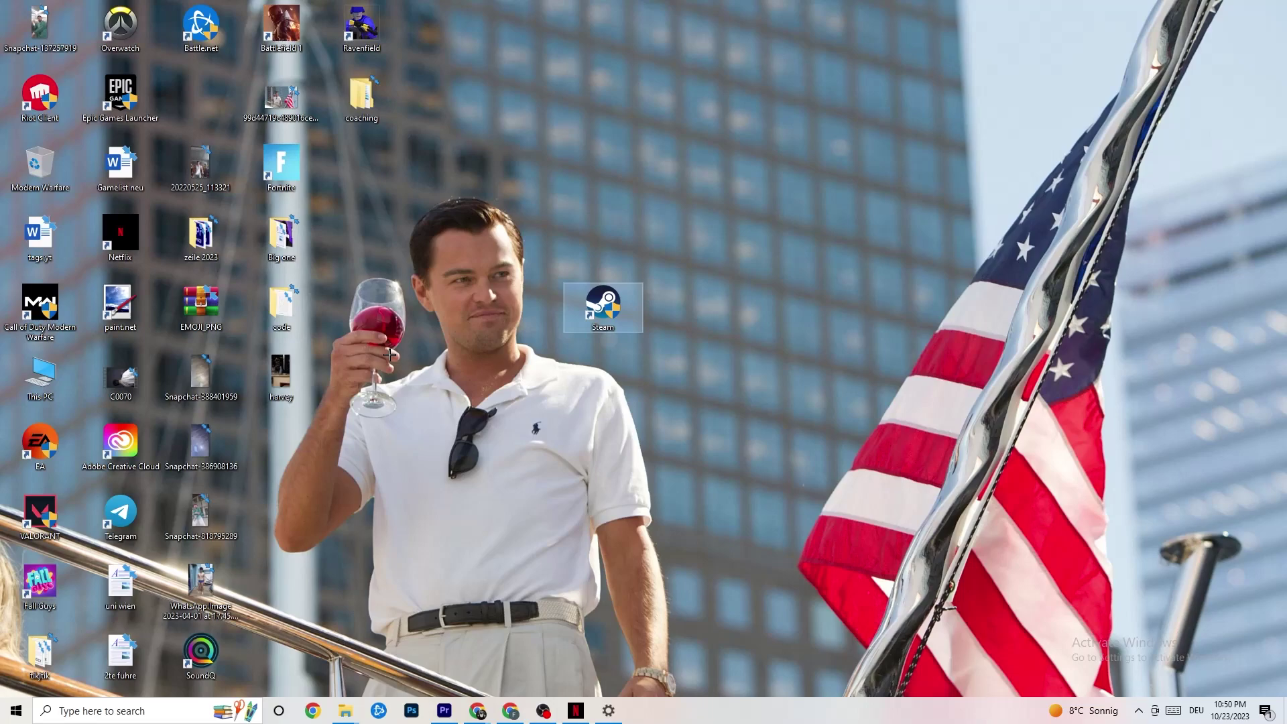
pyautogui.rightClick(611, 305)
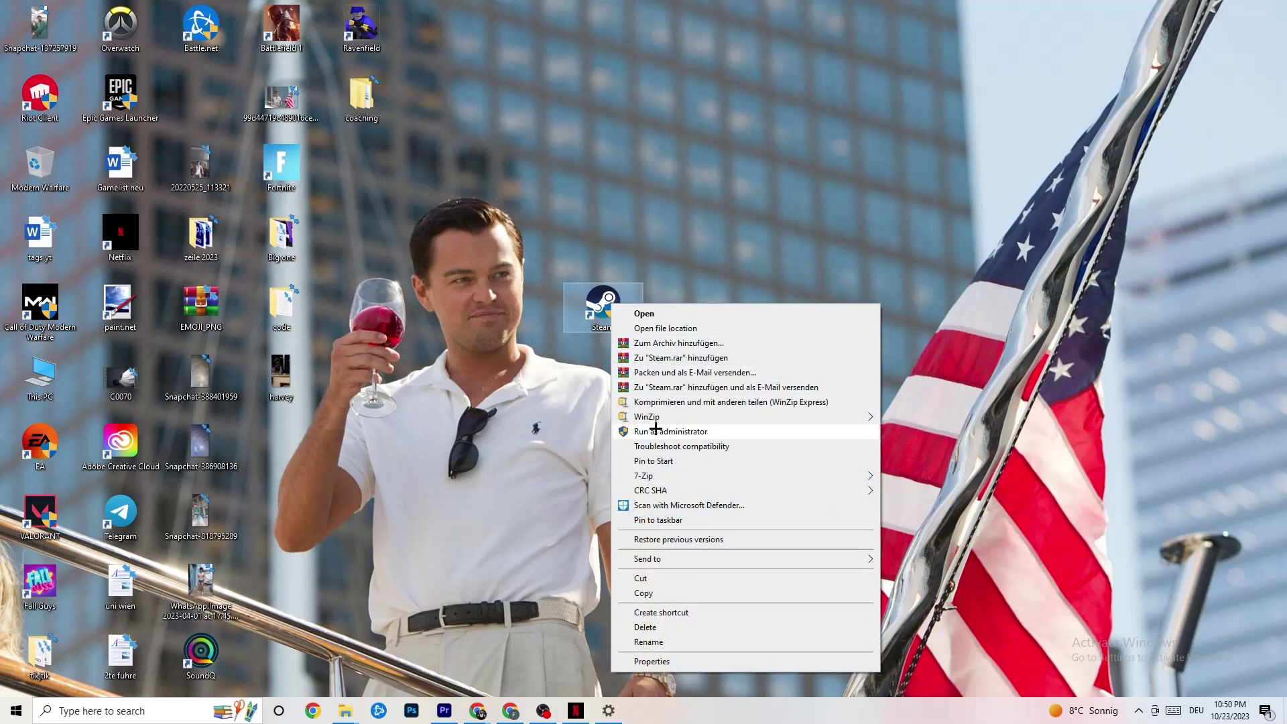
pyautogui.click(493, 404)
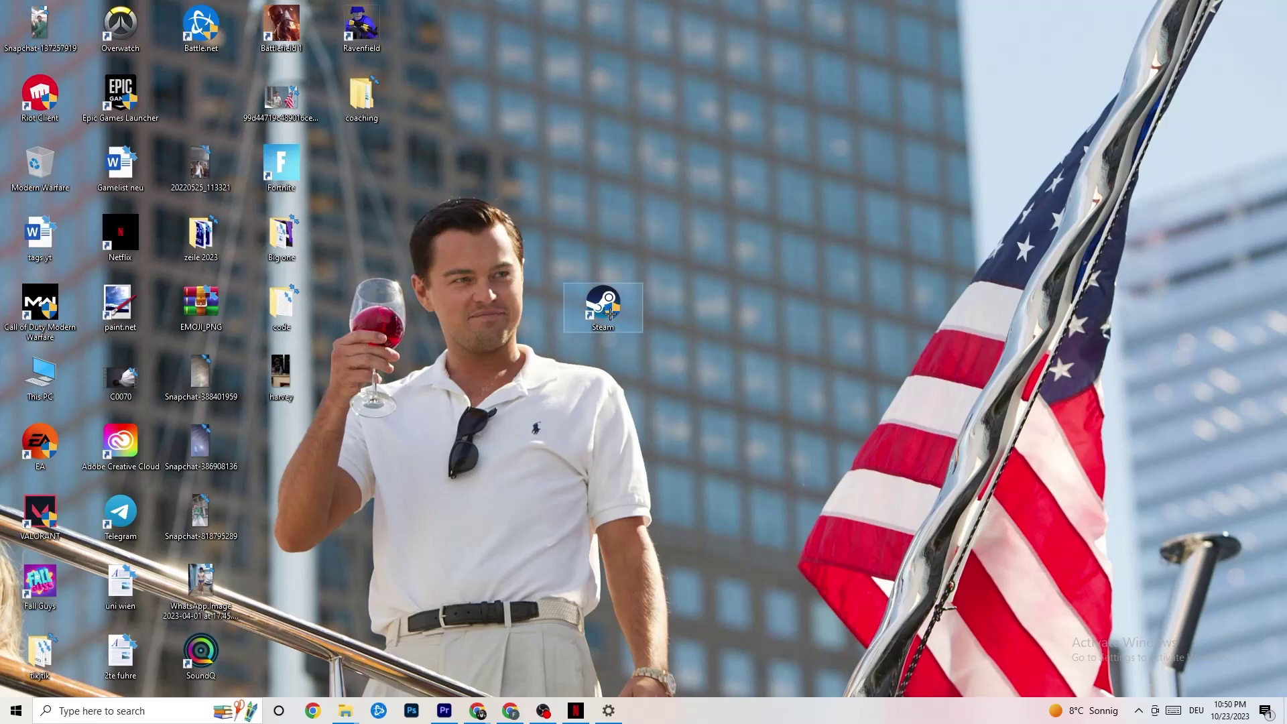
pyautogui.moveTo(593, 301); pyautogui.dragTo(591, 232)
pyautogui.rightClick(591, 231)
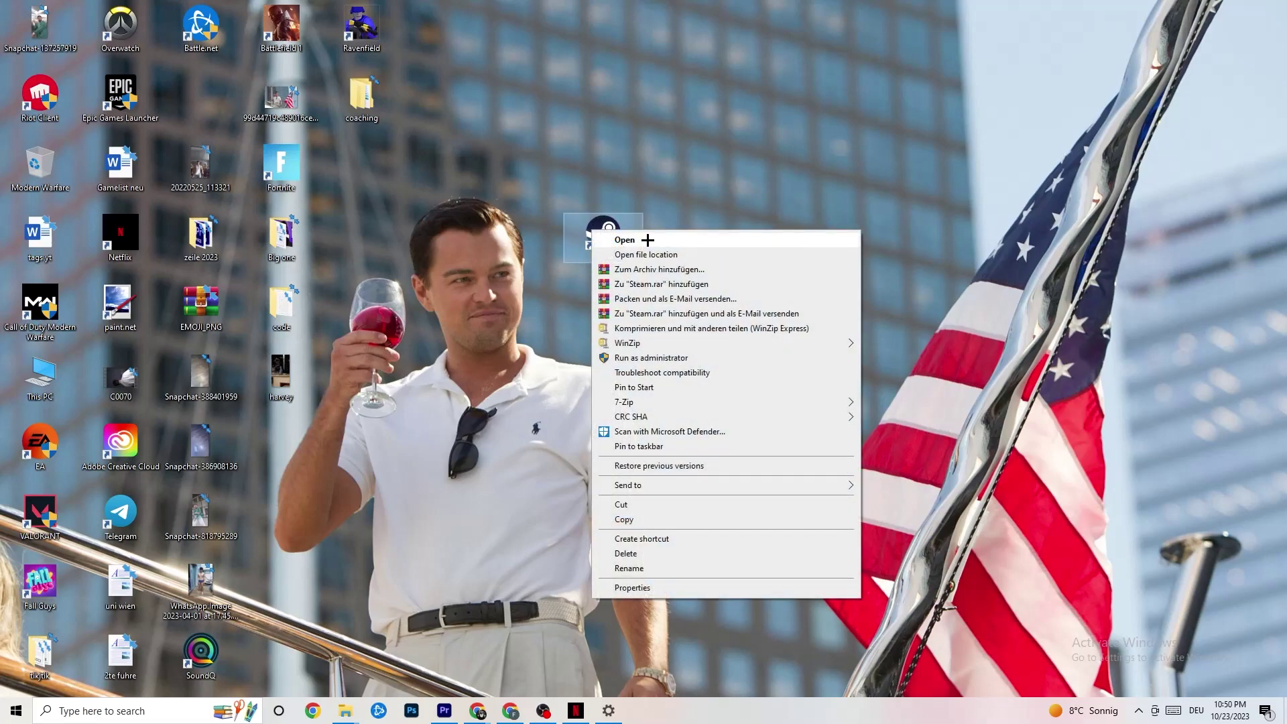
pyautogui.click(636, 588)
# - Set the Steam shortcut to Windows 8 compatibility mode, run as administrator, and save
pyautogui.moveTo(693, 241); pyautogui.dragTo(633, 118)
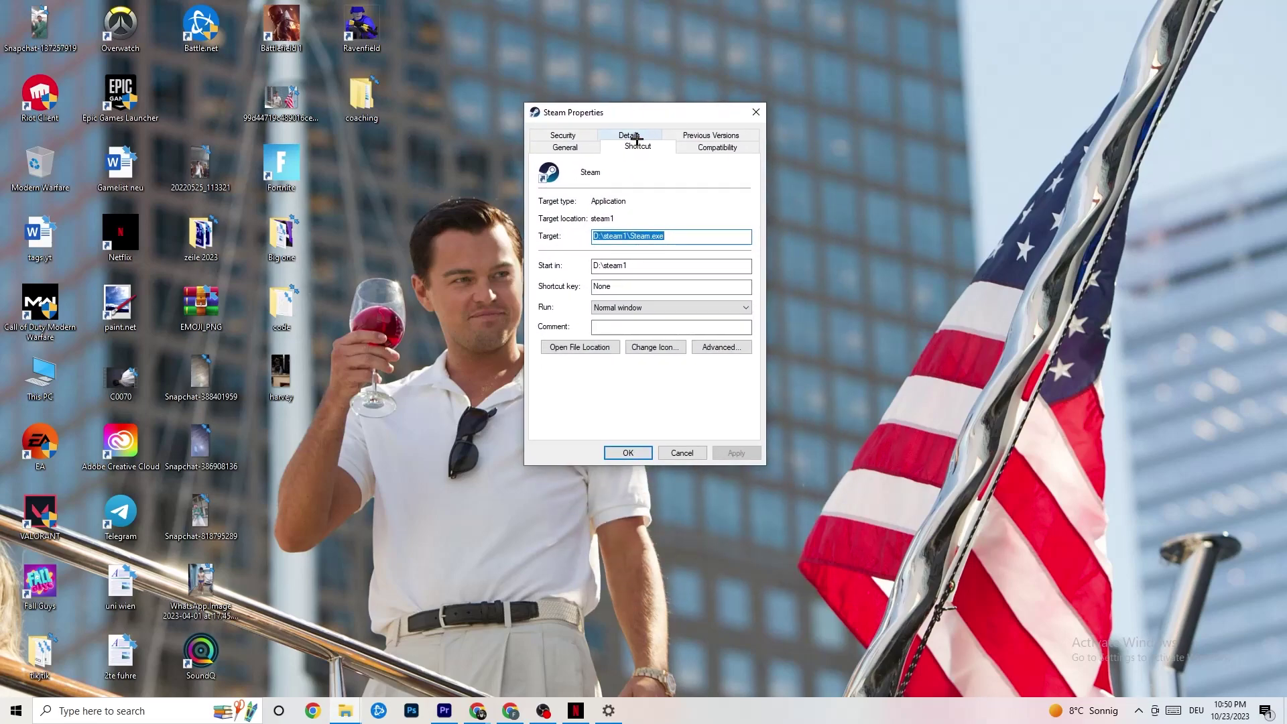
pyautogui.click(712, 146)
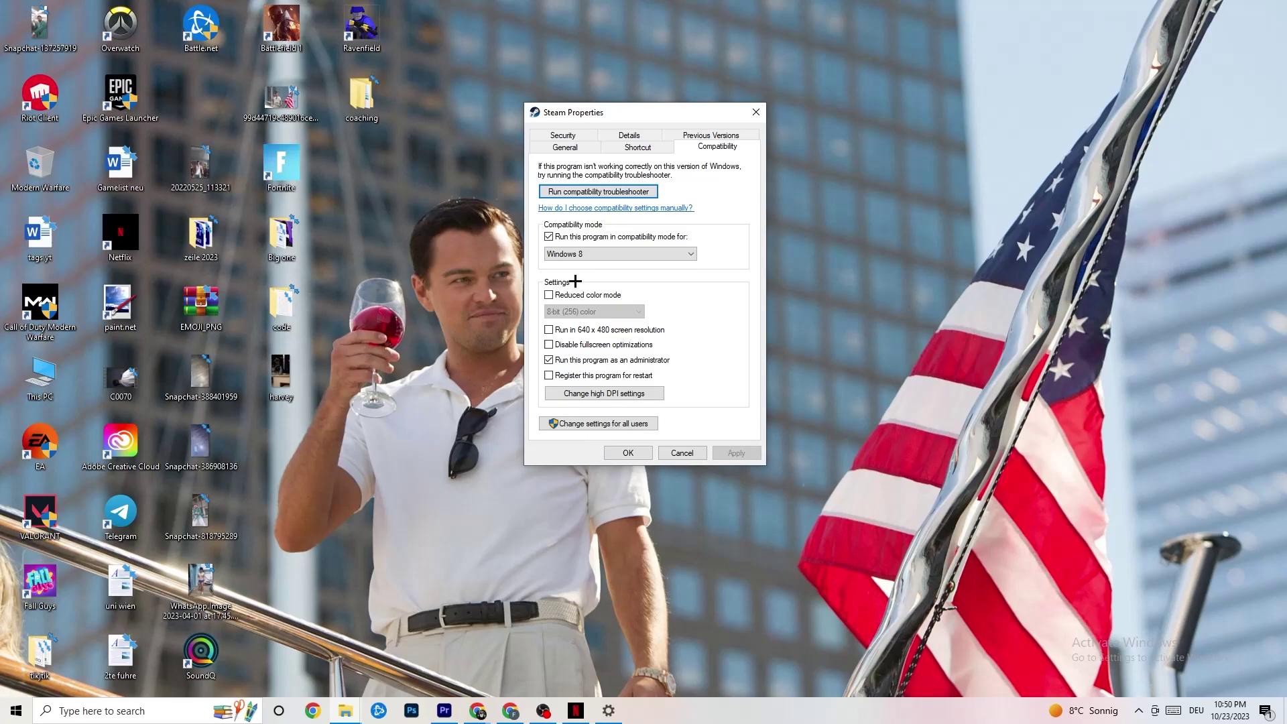
pyautogui.click(548, 235)
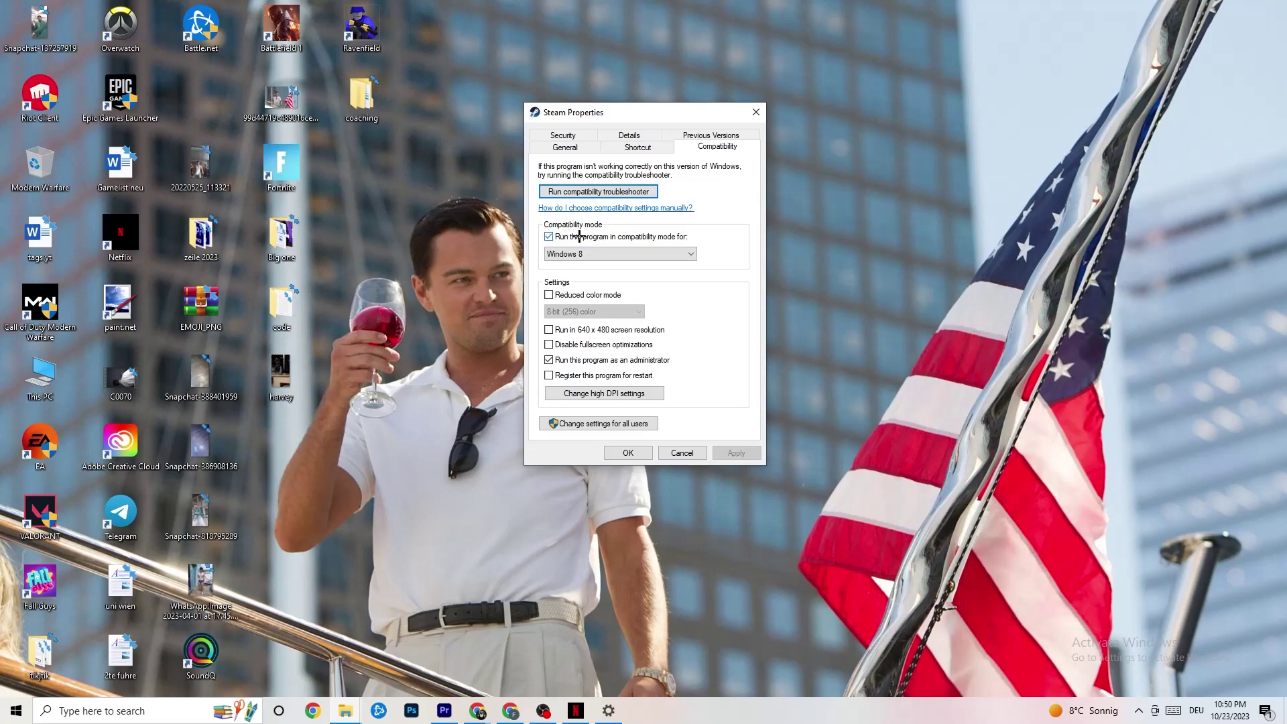
pyautogui.click(652, 250)
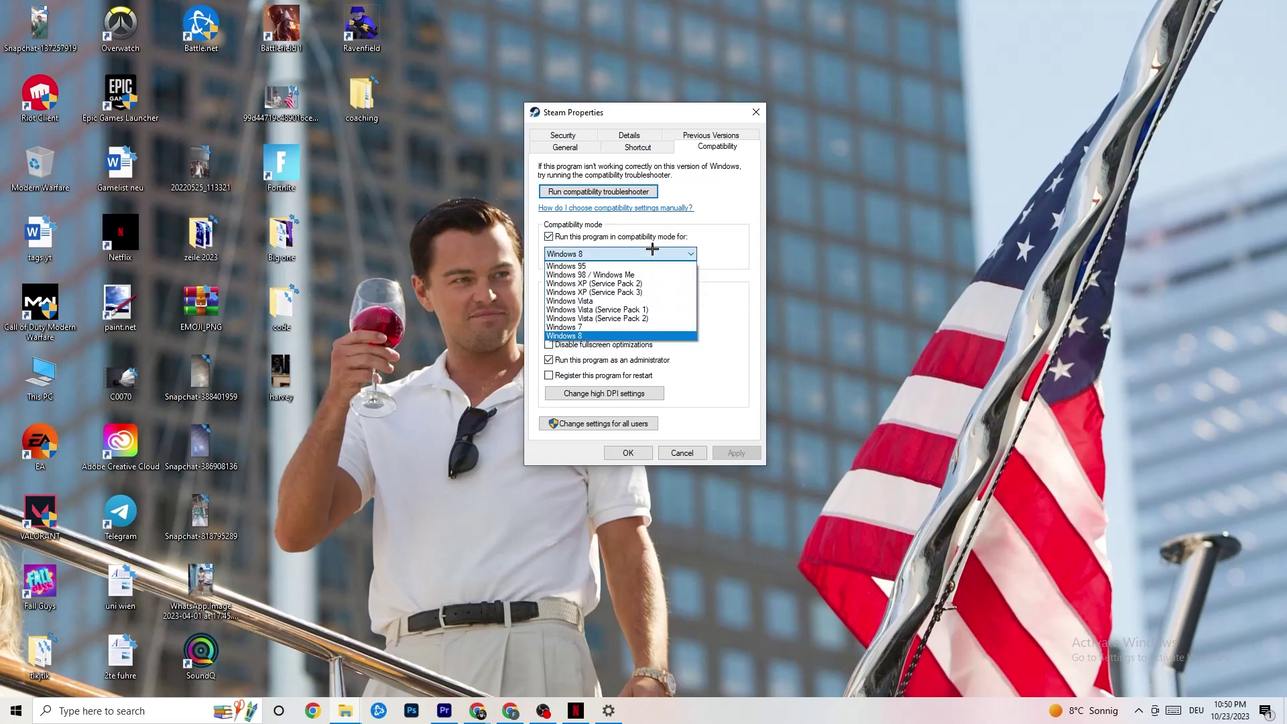
pyautogui.click(630, 335)
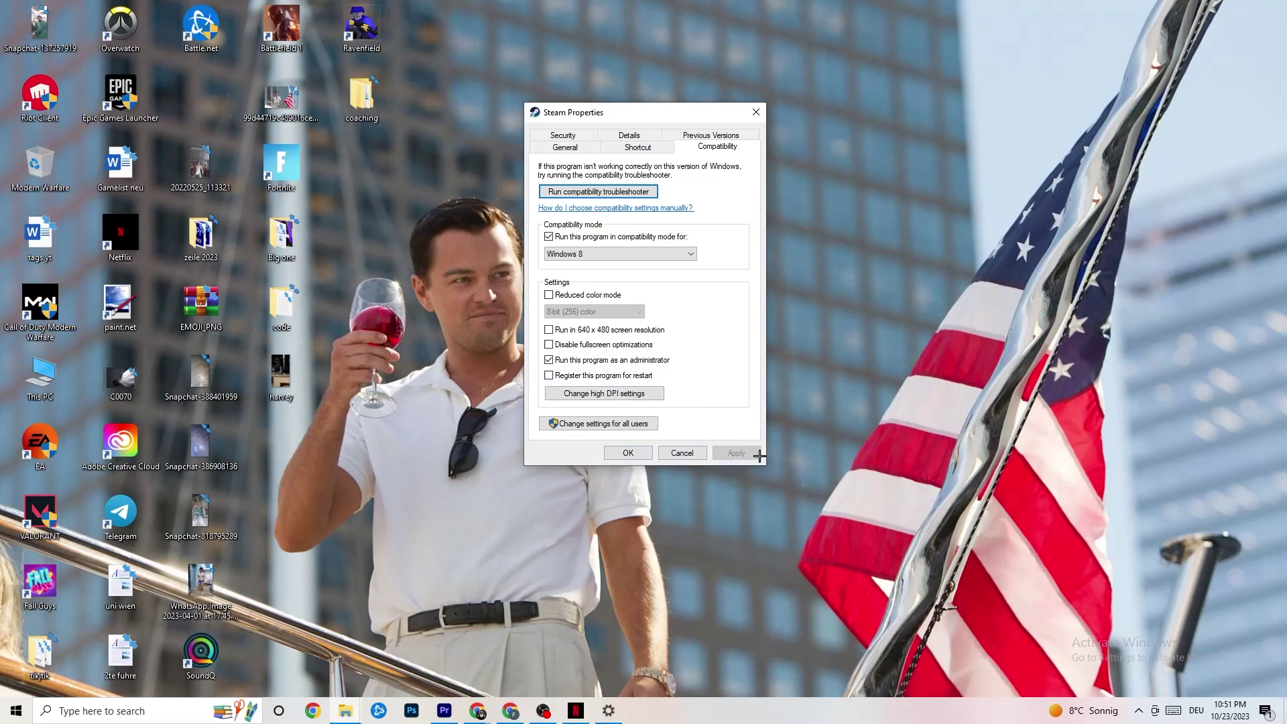
pyautogui.click(628, 453)
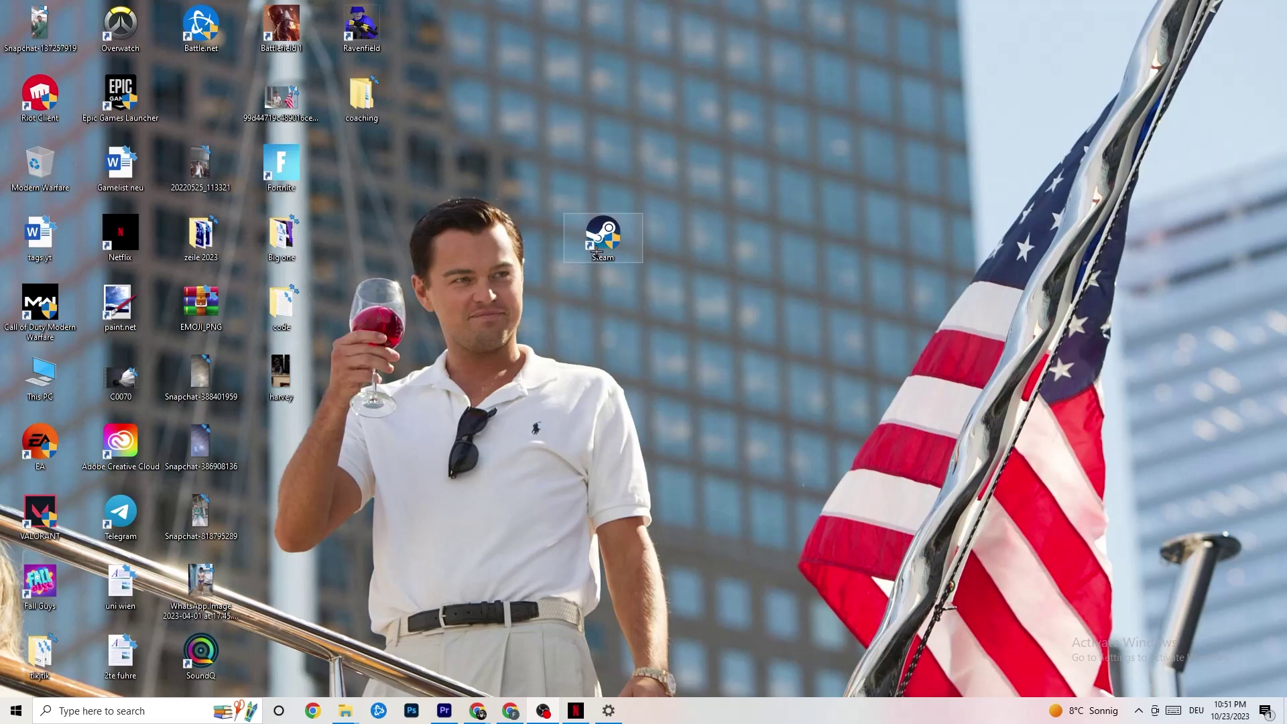
# - Dismiss the Steam shortcut's context menu and open the Start menu
pyautogui.rightClick(579, 240)
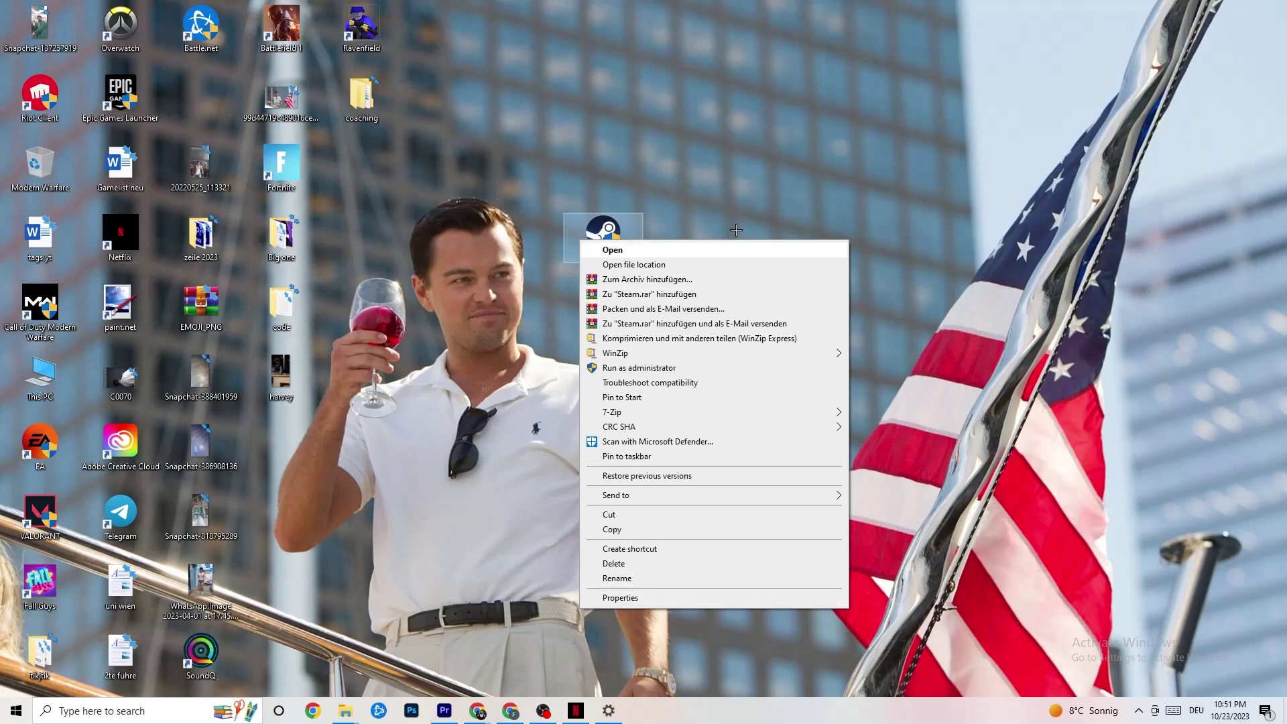
pyautogui.click(518, 268)
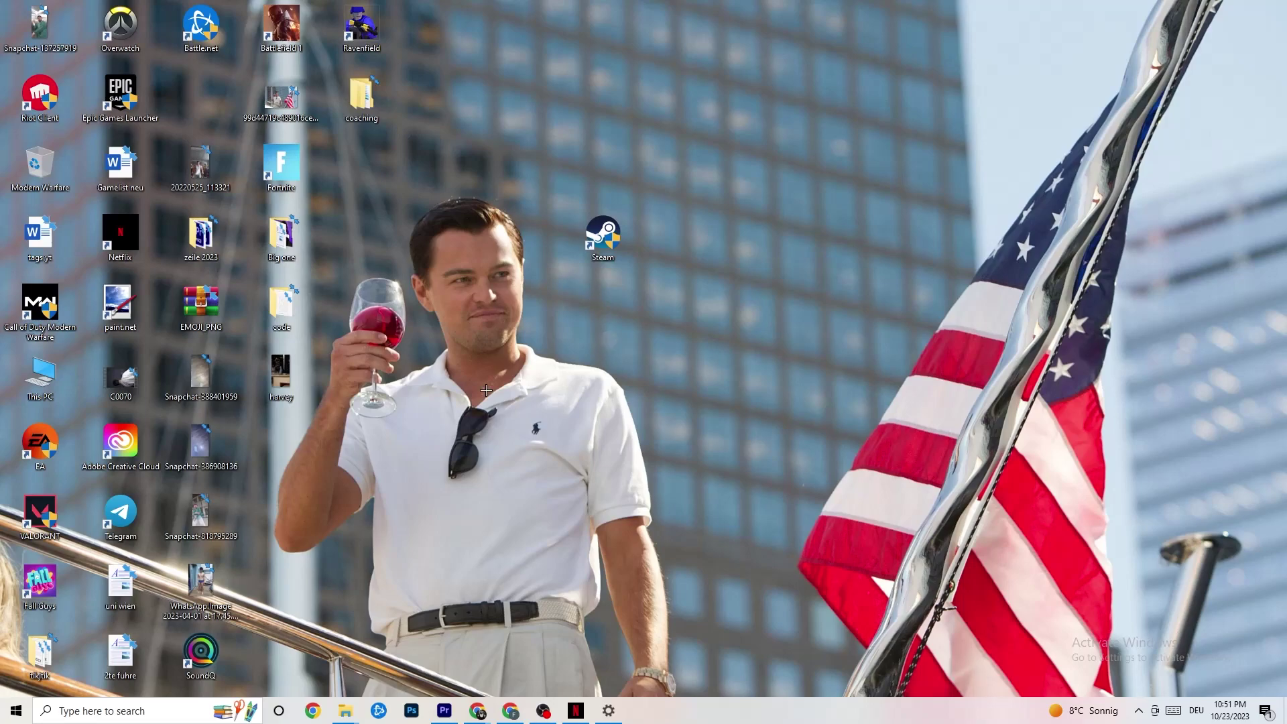
pyautogui.click(16, 710)
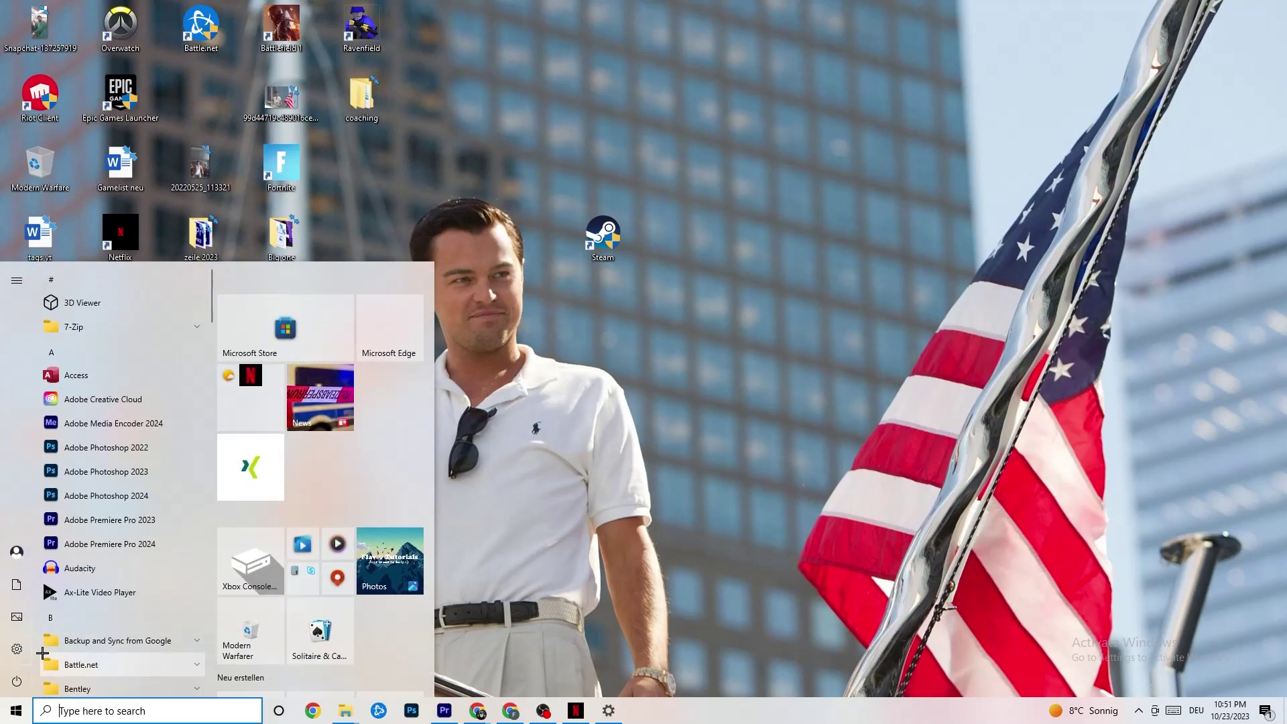
# - Restore the Settings window and go to System > Display
pyautogui.click(609, 710)
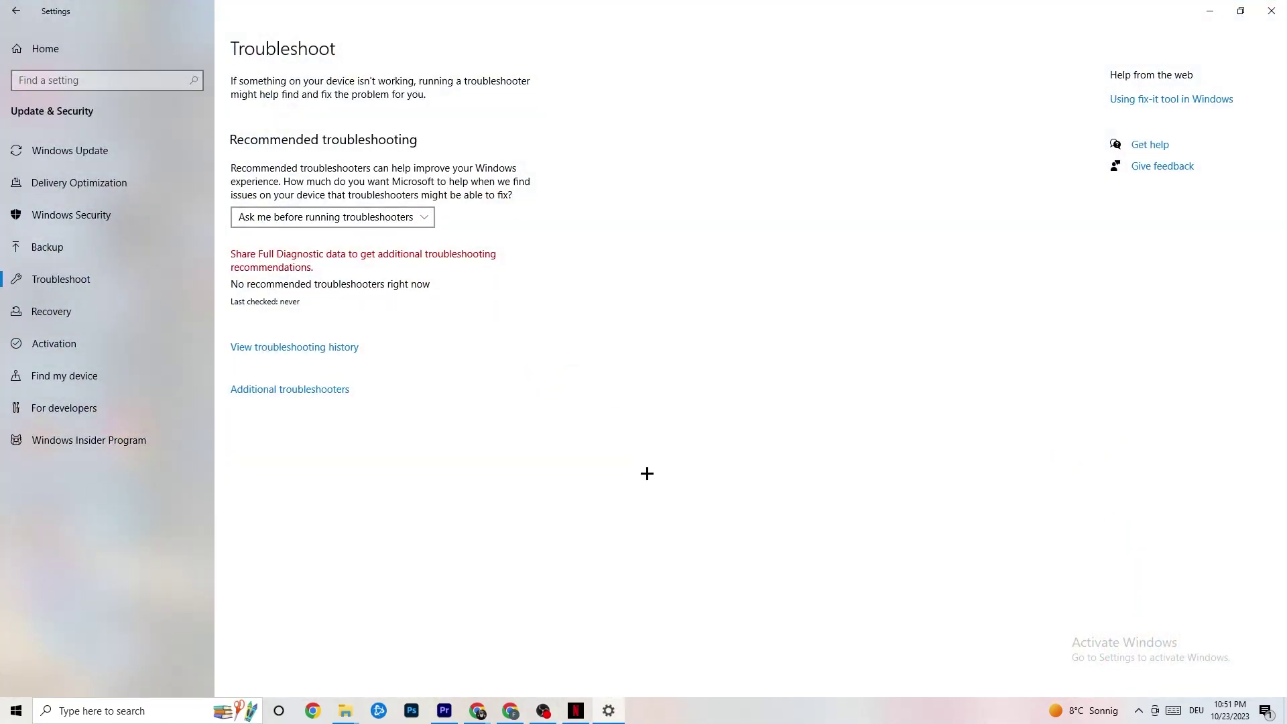
pyautogui.click(3, 15)
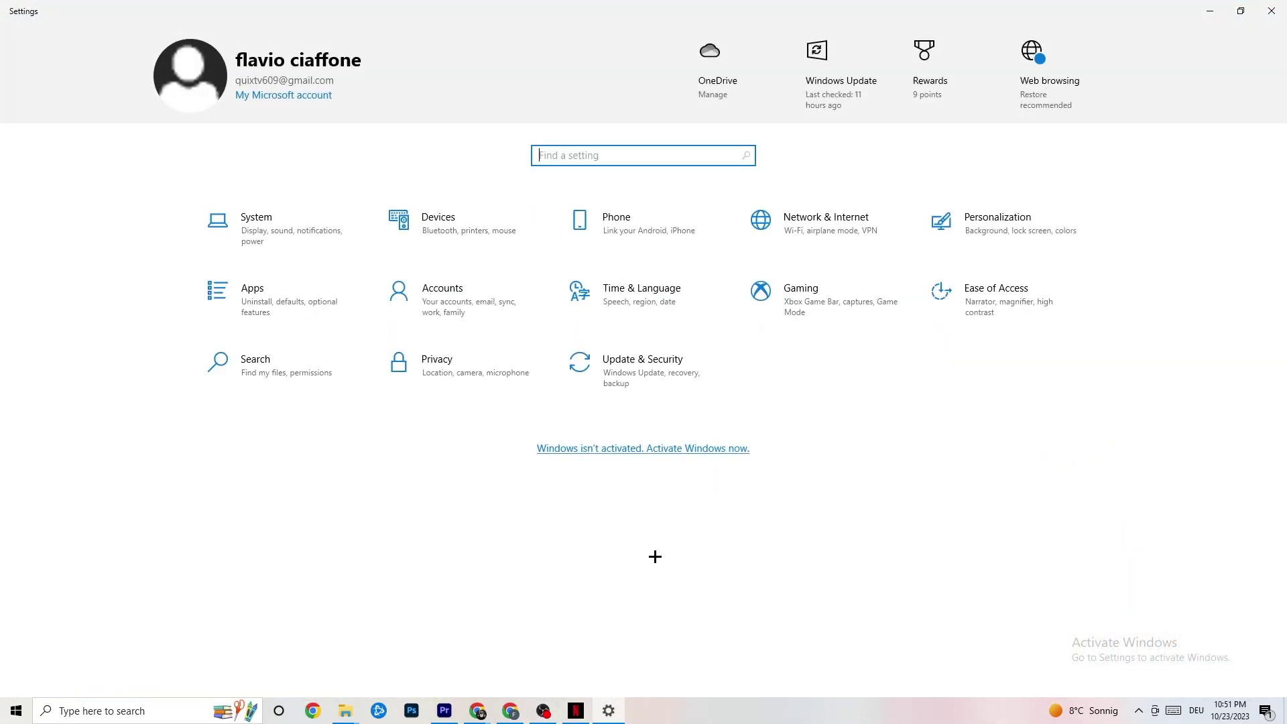
pyautogui.click(302, 242)
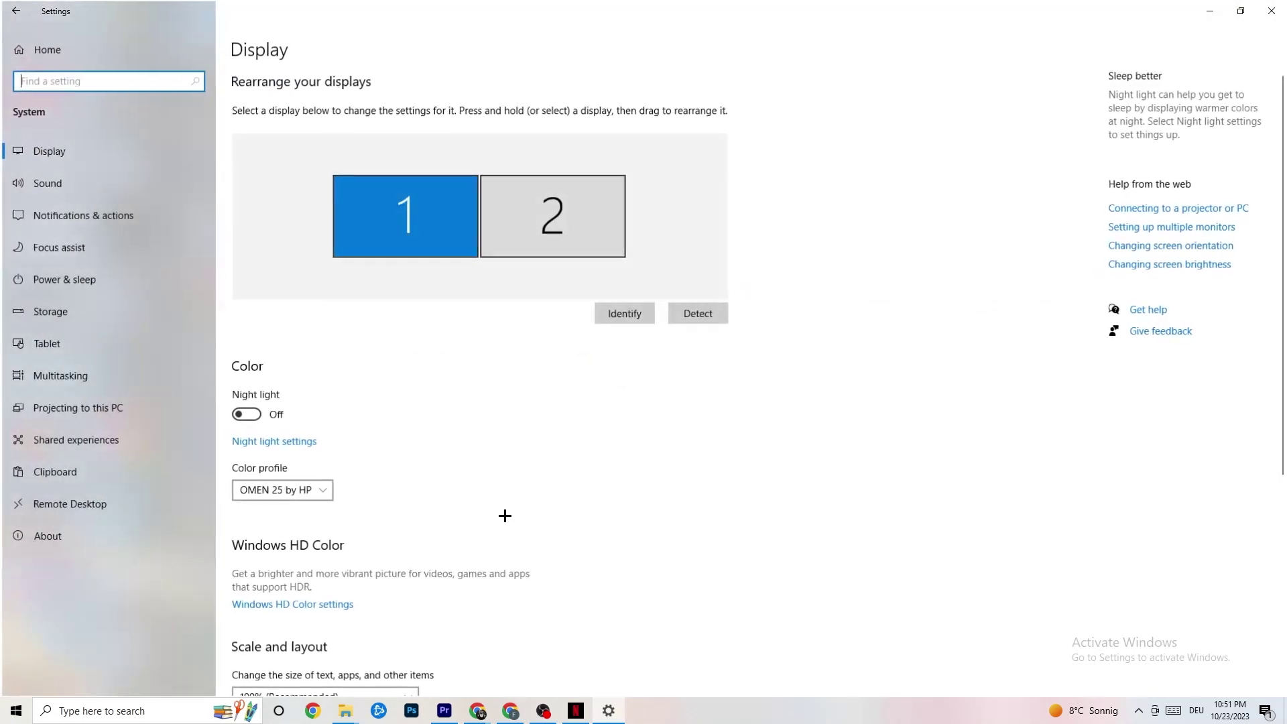
pyautogui.click(40, 149)
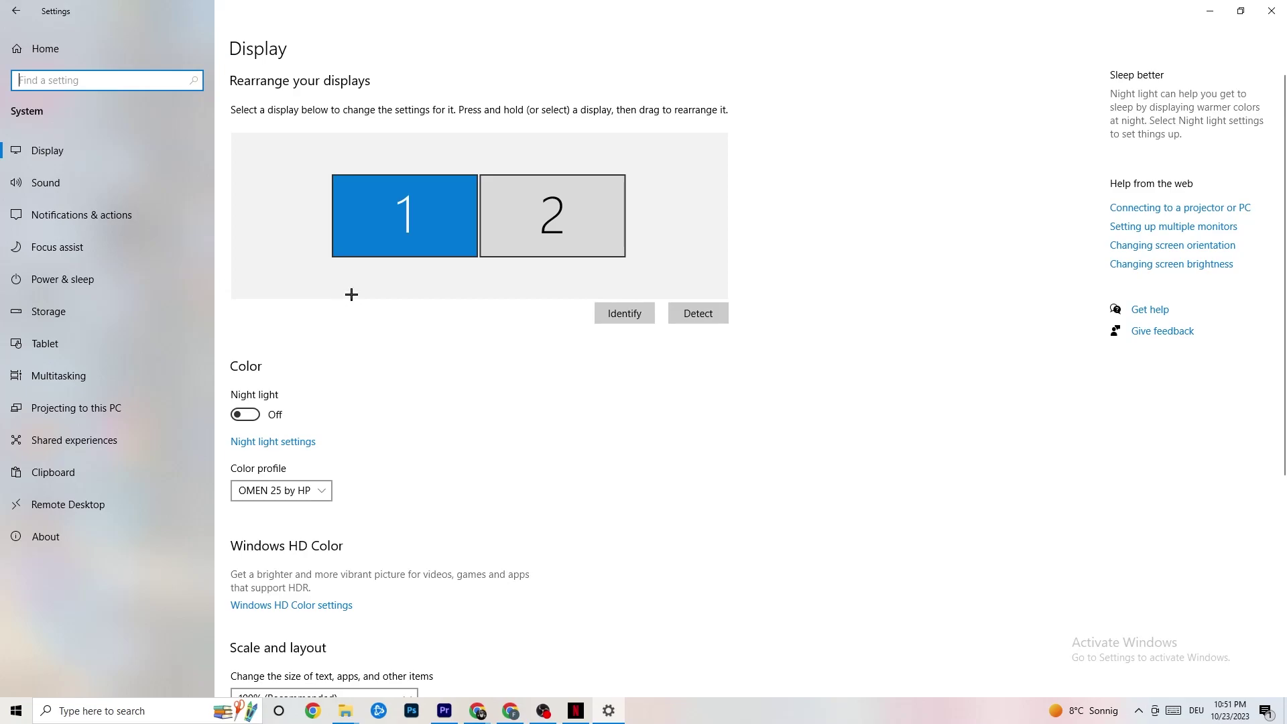
# - Confirm 1920 × 1080 resolution and 100% scaling unchanged, then go to Power & sleep
pyautogui.scroll(-5, 351, 294)
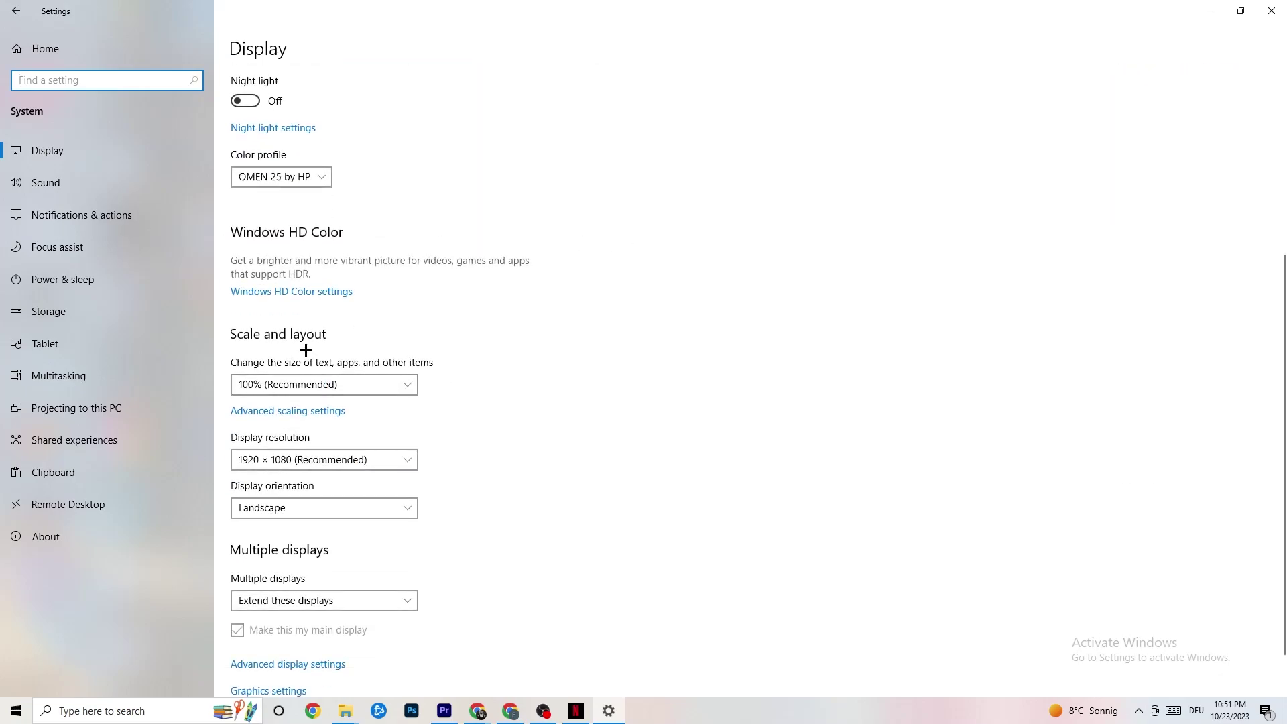
pyautogui.click(360, 334)
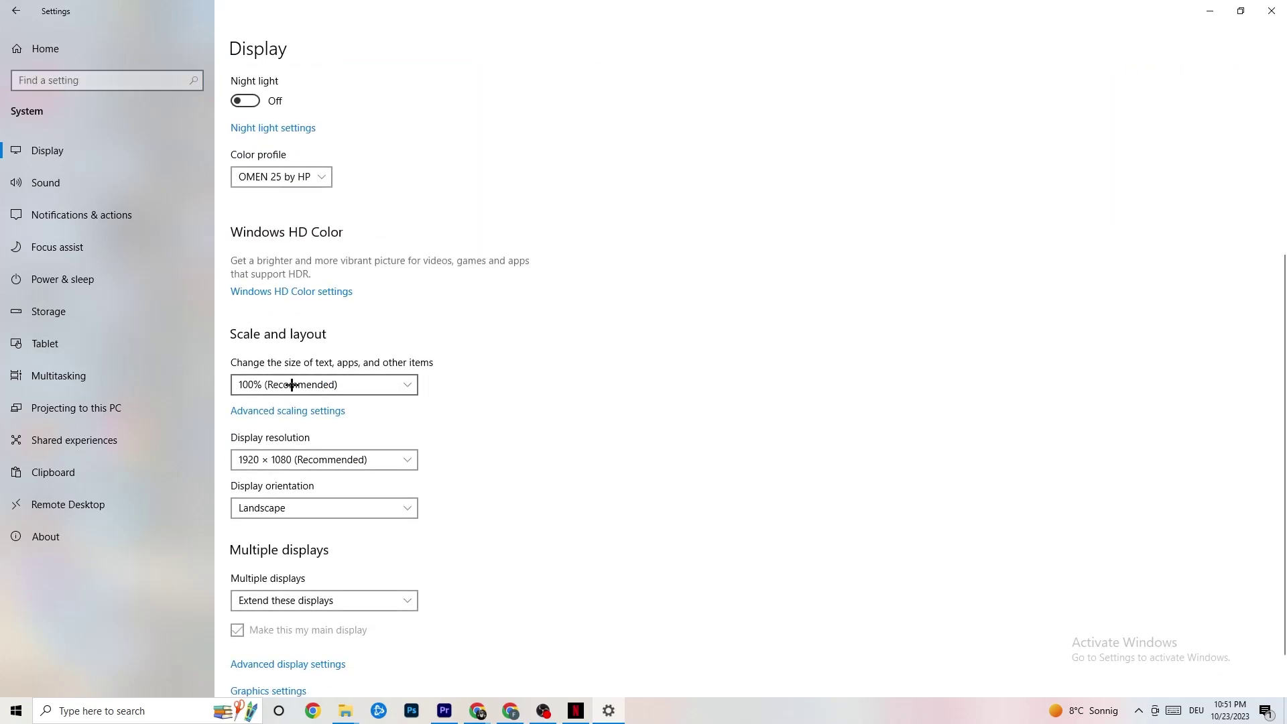
pyautogui.click(393, 376)
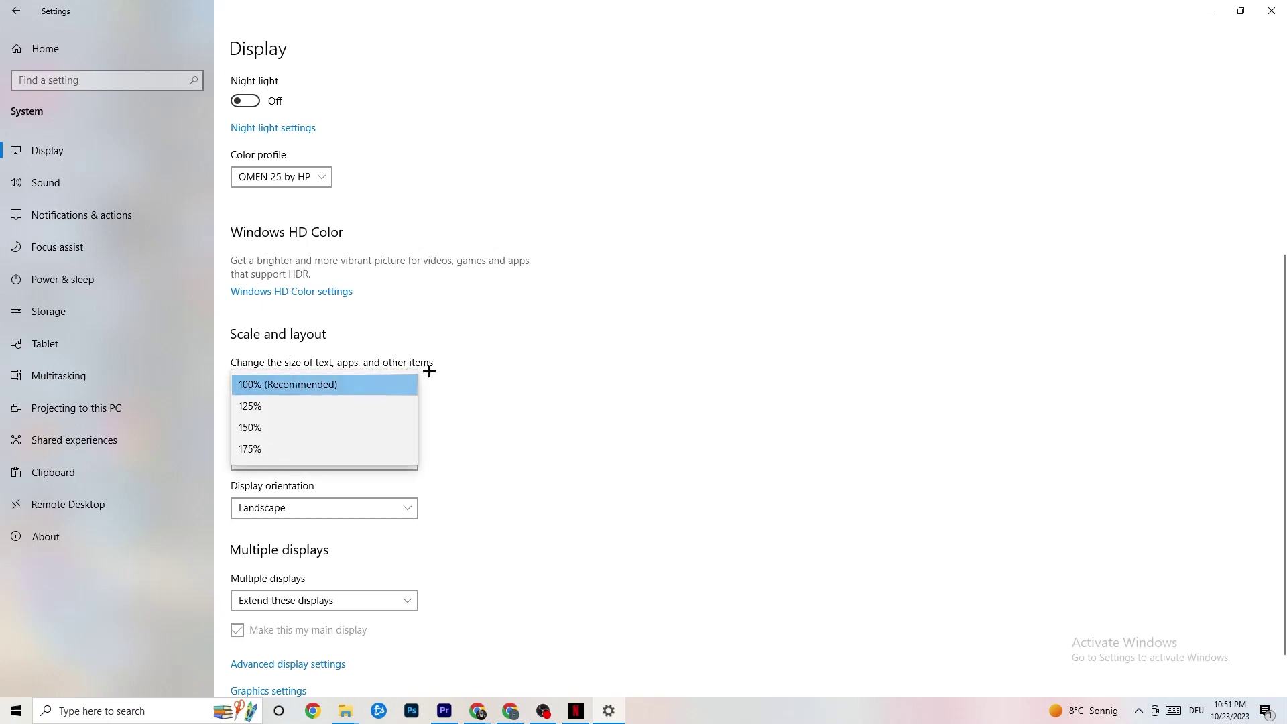
pyautogui.click(583, 330)
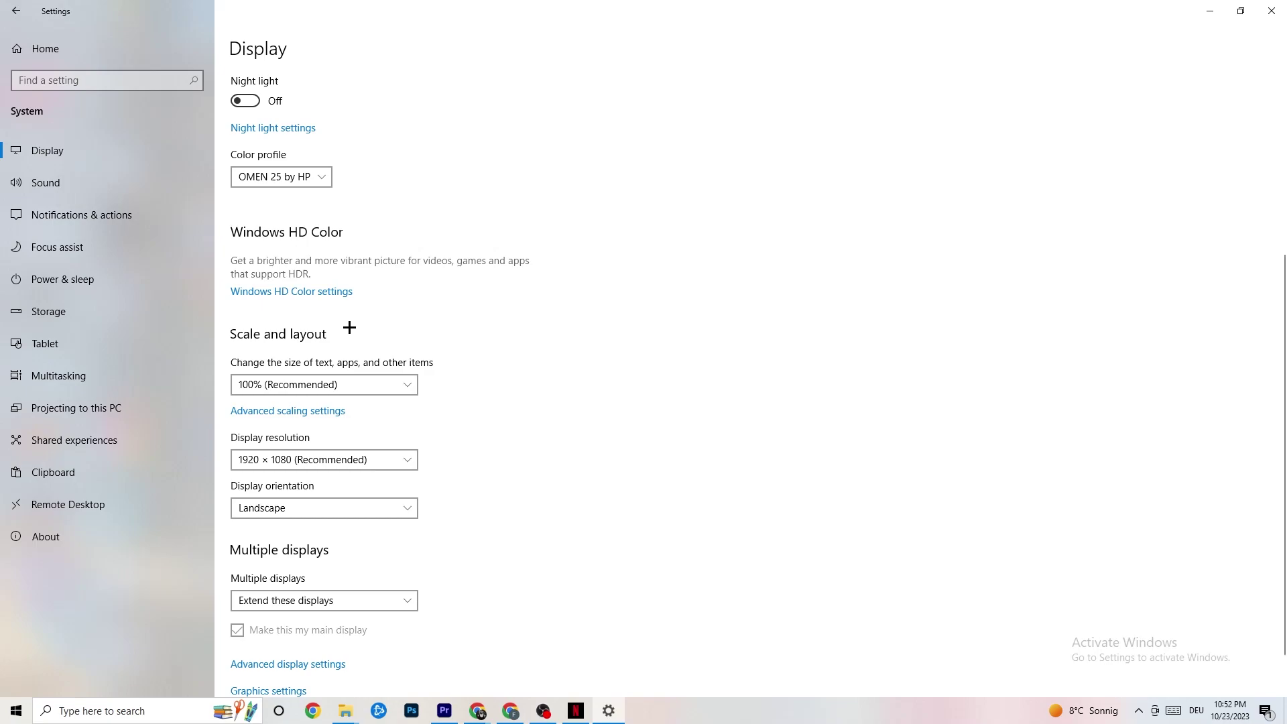
pyautogui.click(85, 277)
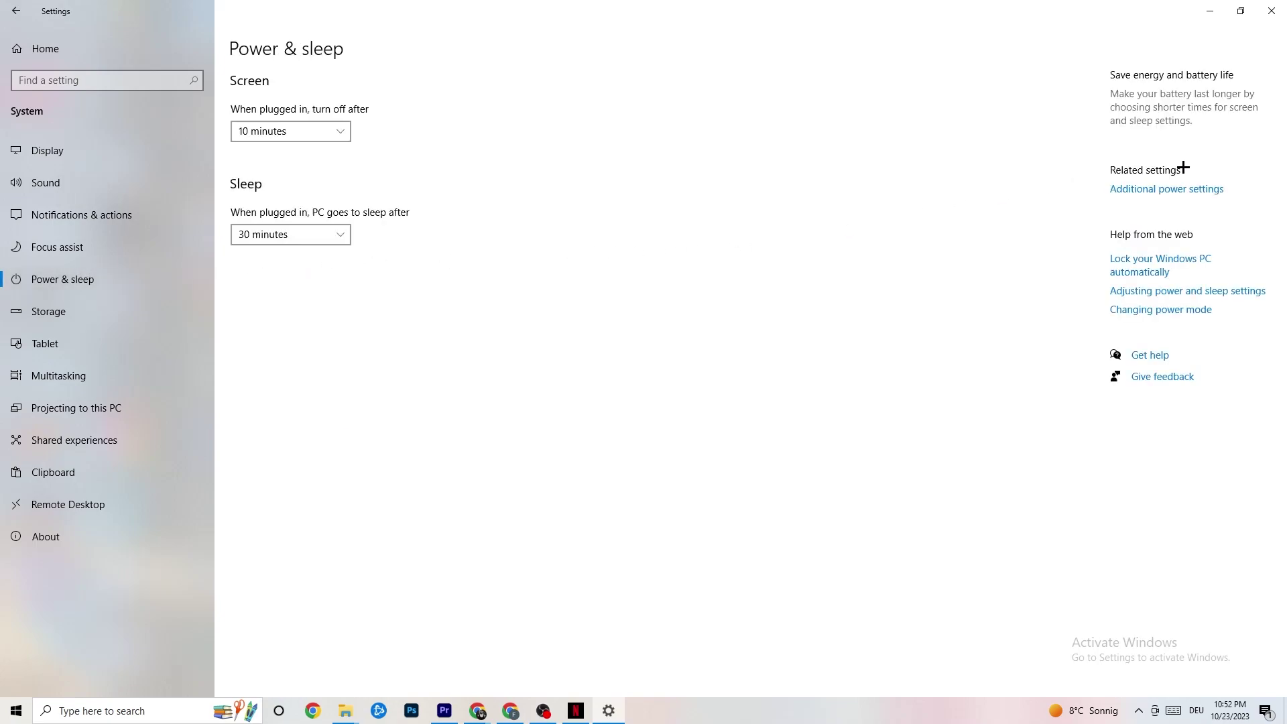
# - Review the power plans with Balanced kept, then go to the Storage page
pyautogui.click(1179, 192)
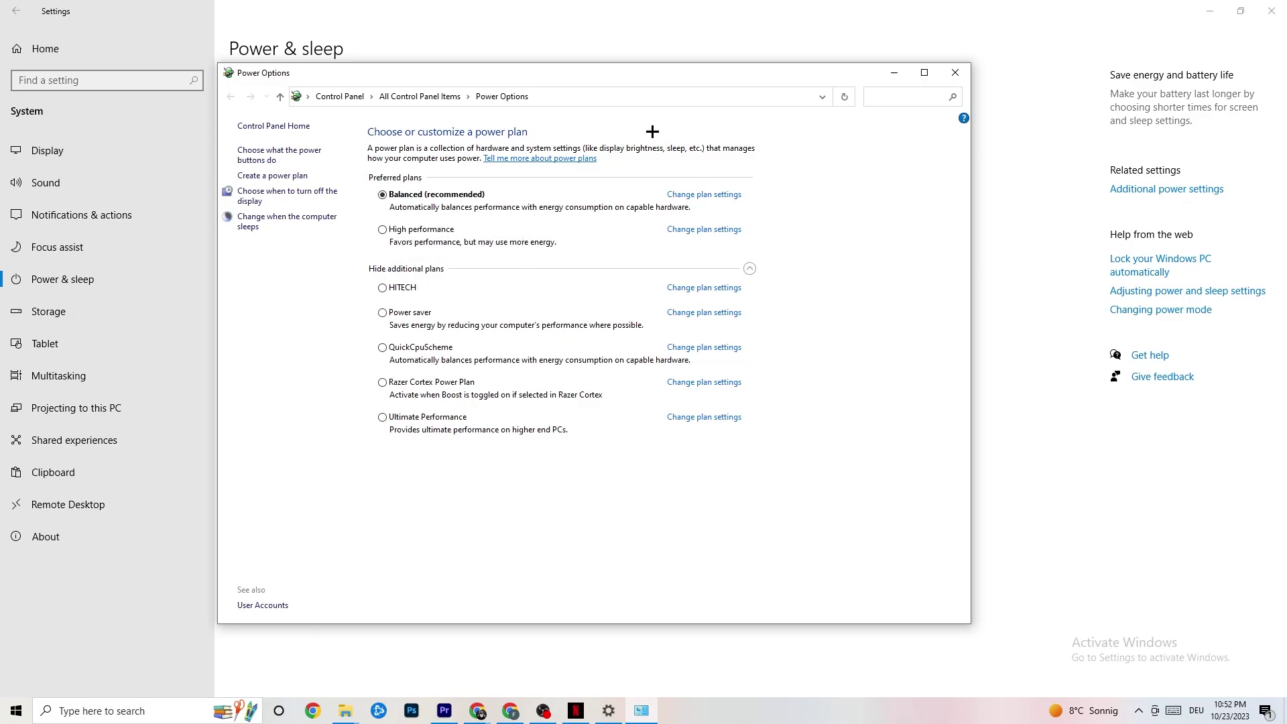
pyautogui.click(953, 76)
pyautogui.click(49, 311)
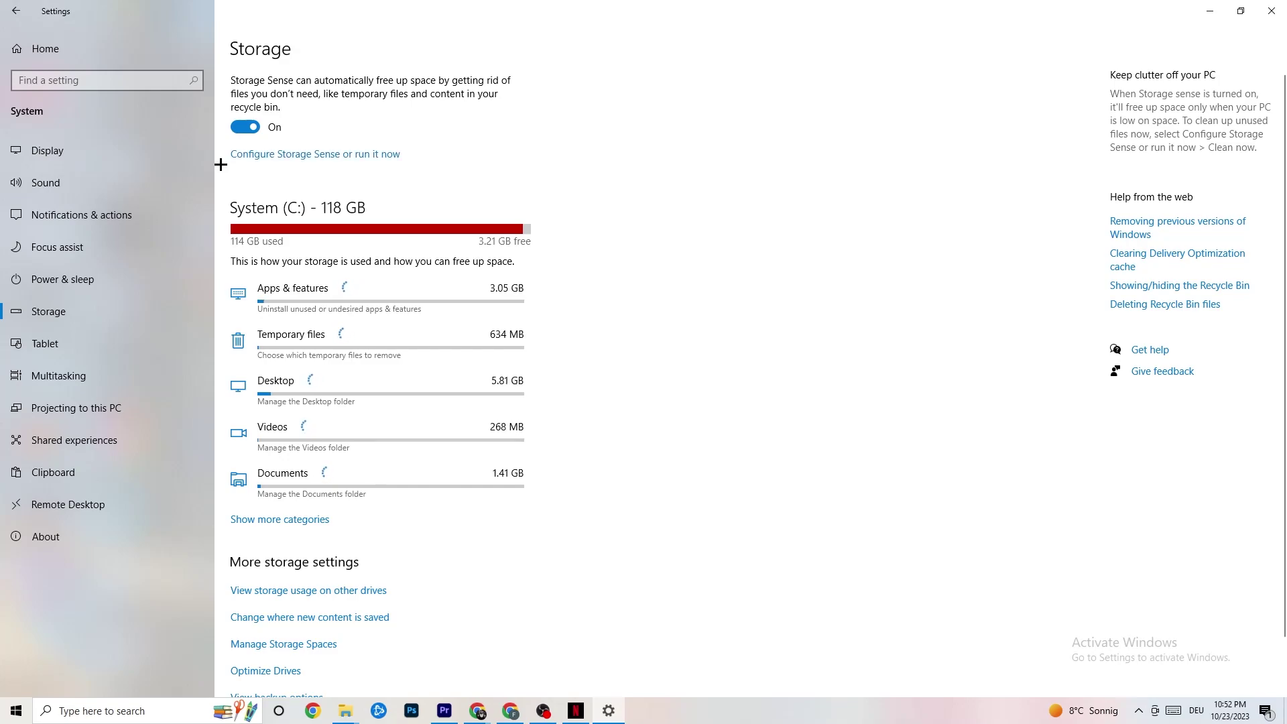
pyautogui.click(361, 154)
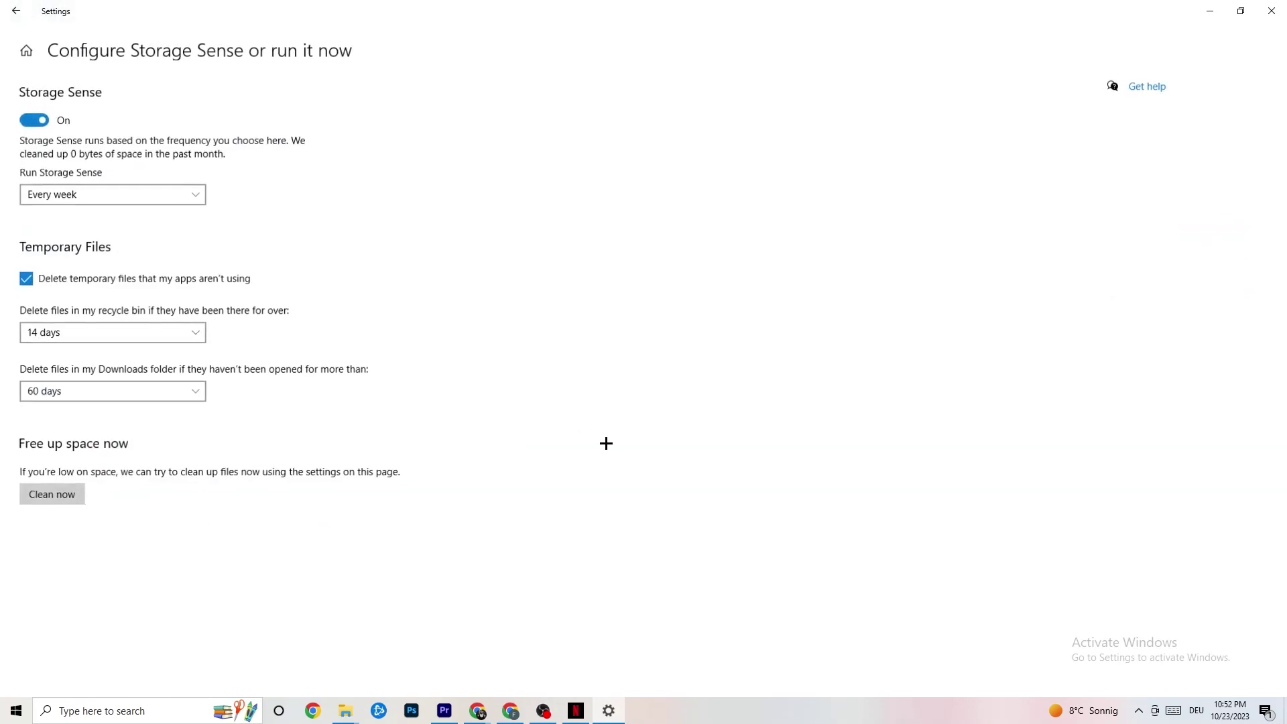
pyautogui.click(167, 193)
pyautogui.click(278, 179)
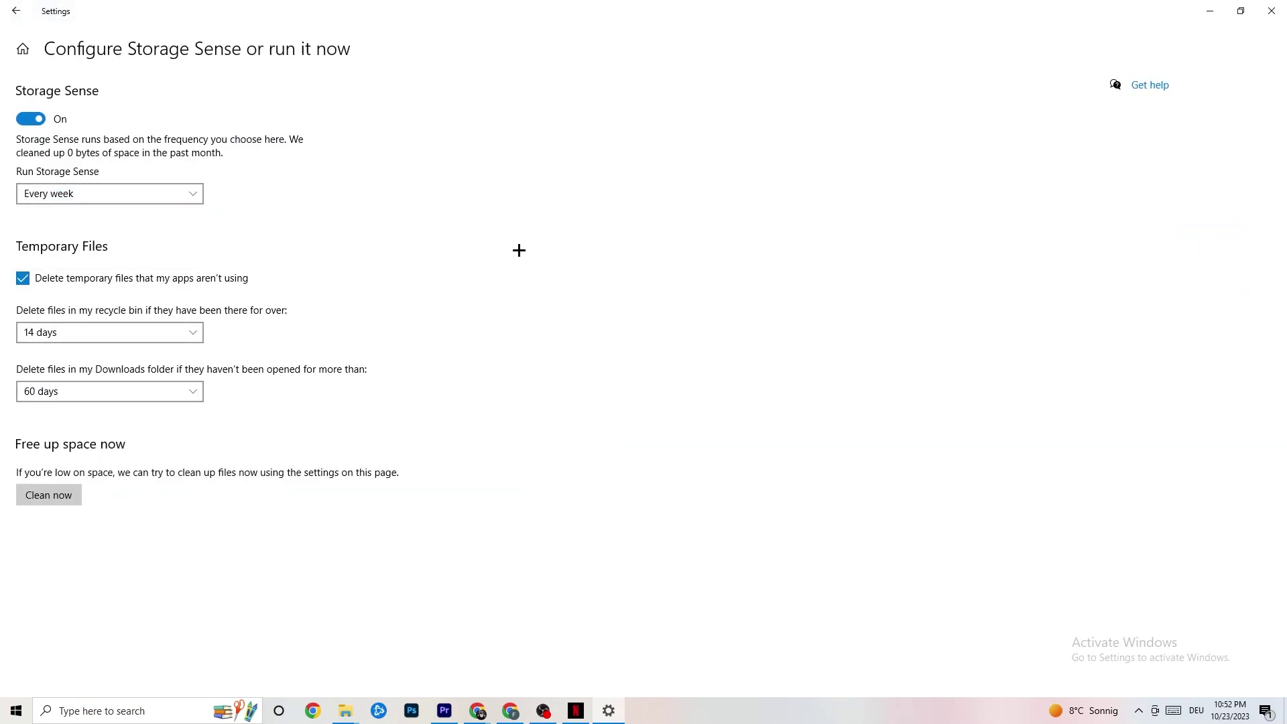
pyautogui.click(92, 192)
pyautogui.click(415, 118)
pyautogui.click(188, 332)
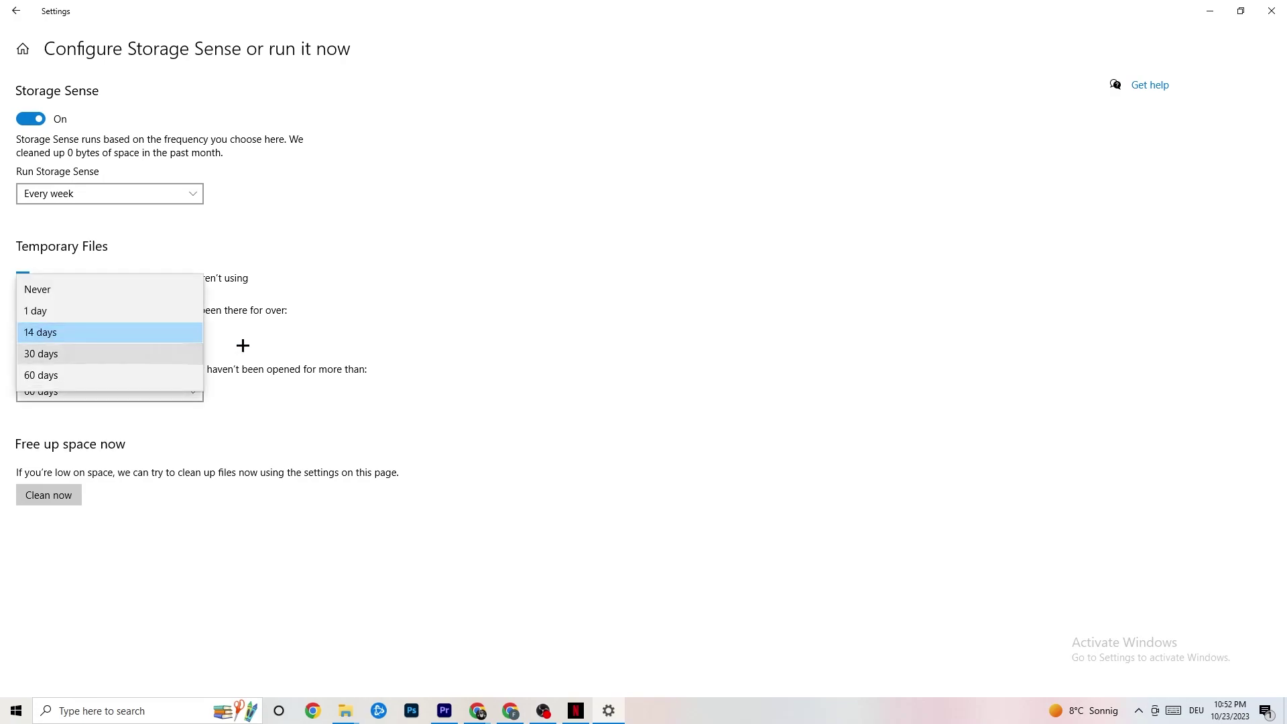
pyautogui.click(242, 346)
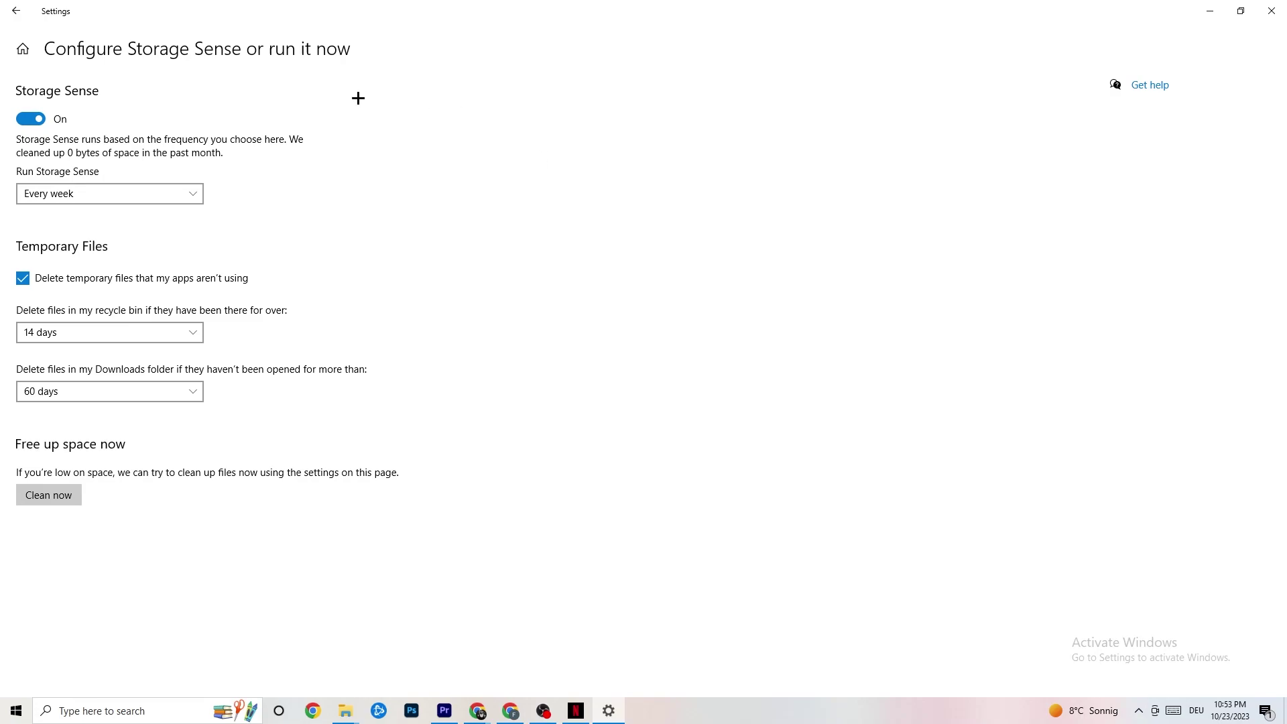
pyautogui.click(15, 10)
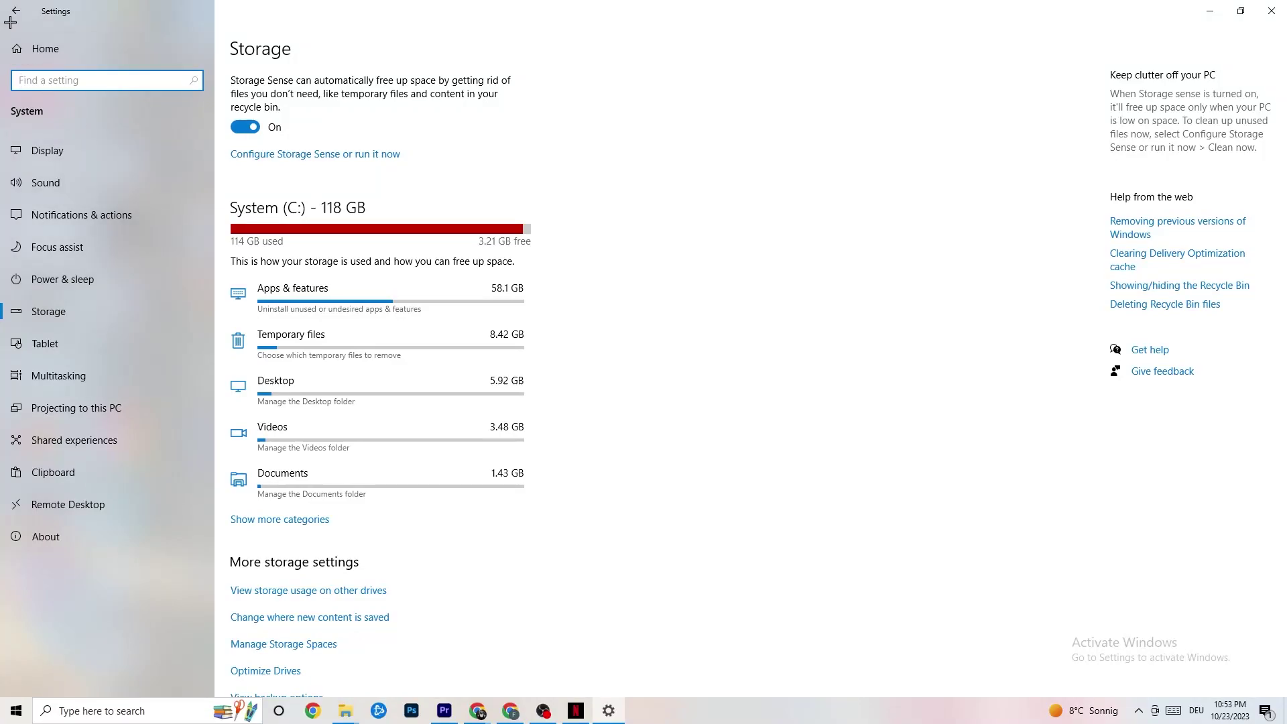
# - Check Gaming > Game Mode shows Game Mode on, then close Settings
pyautogui.click(12, 14)
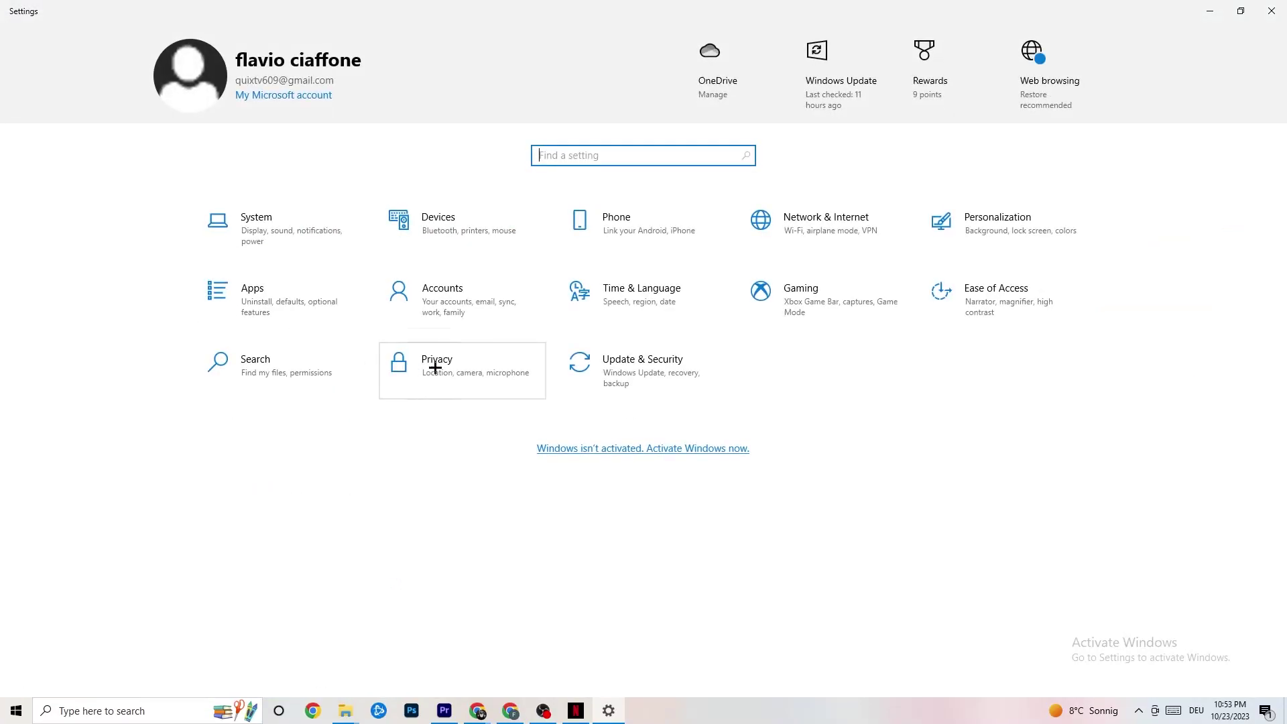
pyautogui.click(826, 305)
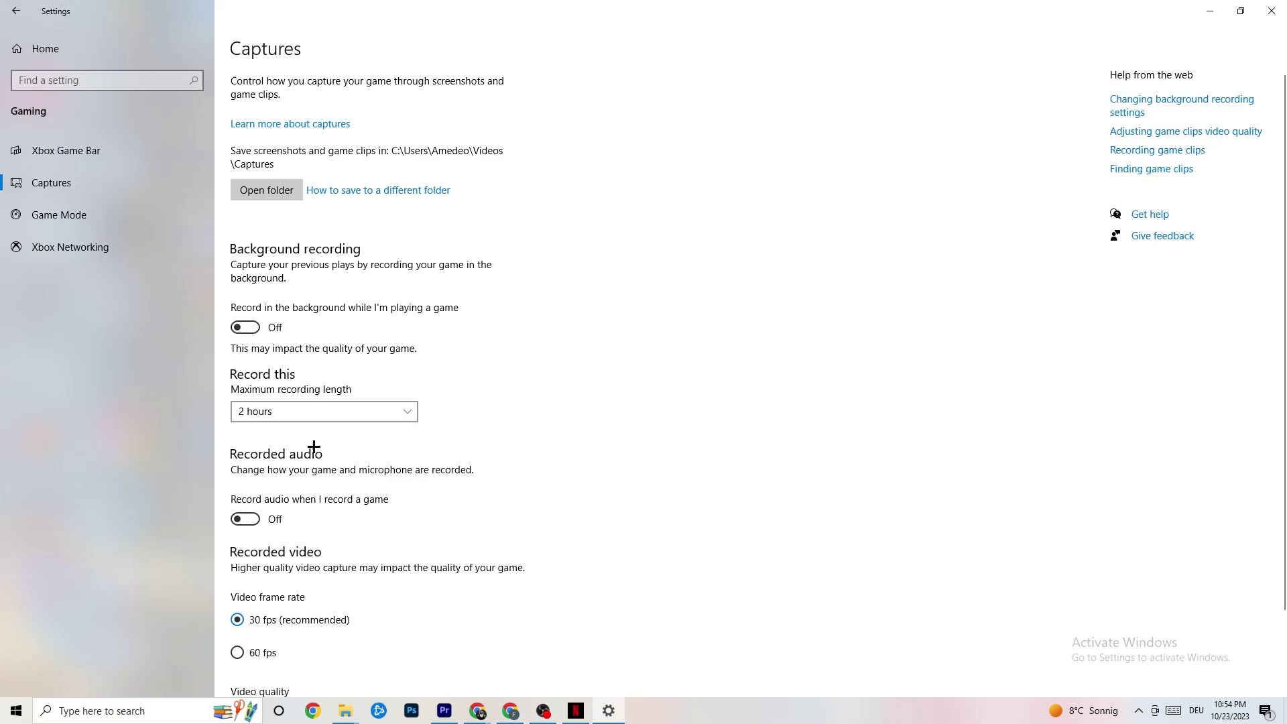
pyautogui.click(67, 215)
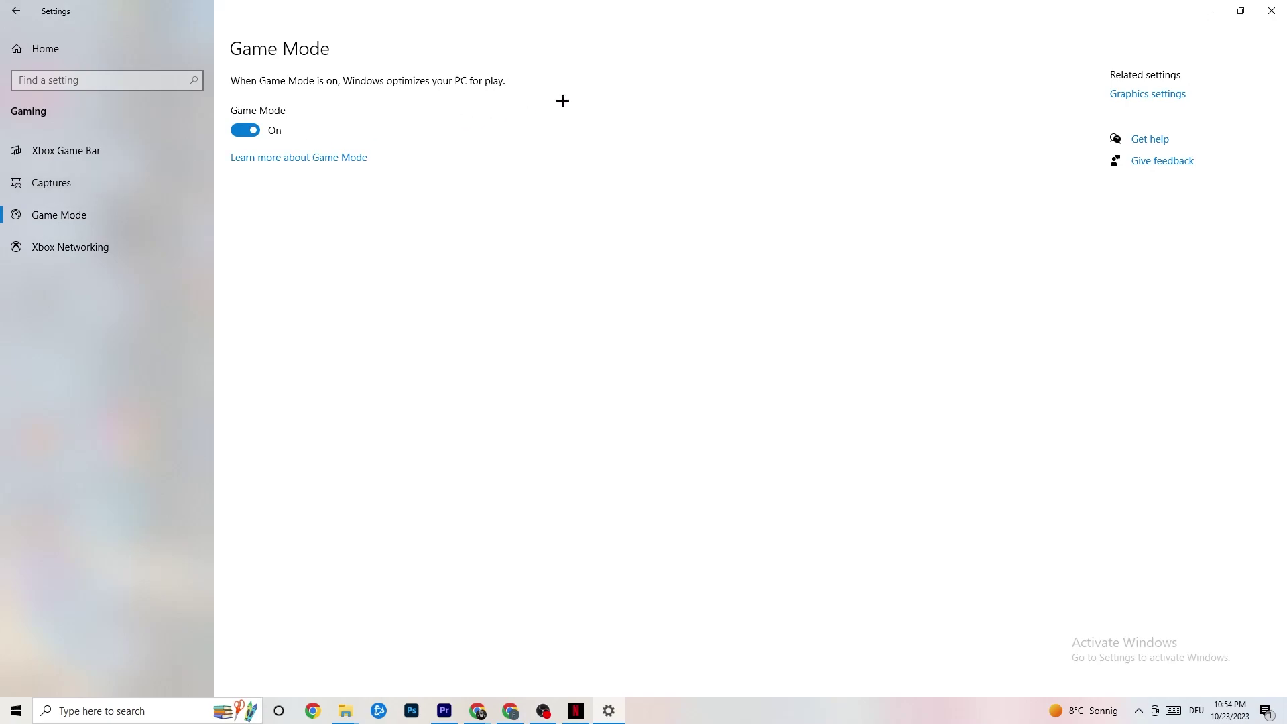
pyautogui.click(1269, 10)
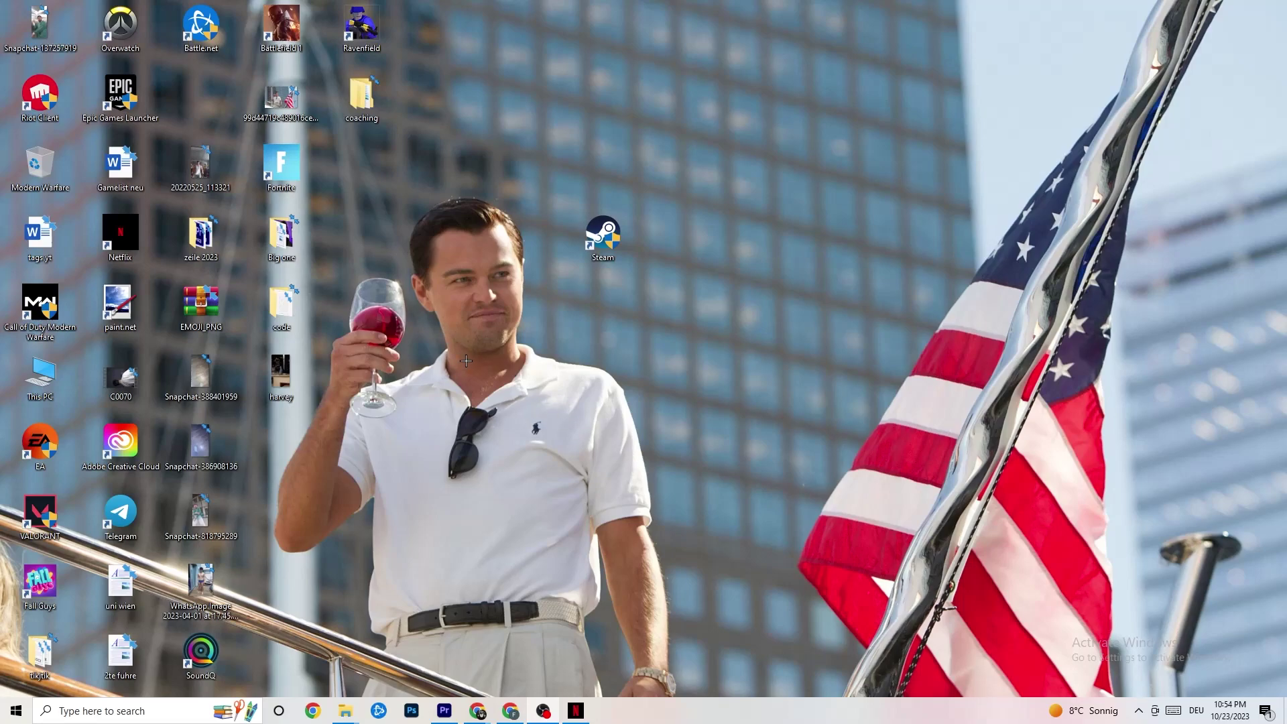
# - Launch Task Manager from the taskbar and maximize it
pyautogui.rightClick(657, 719)
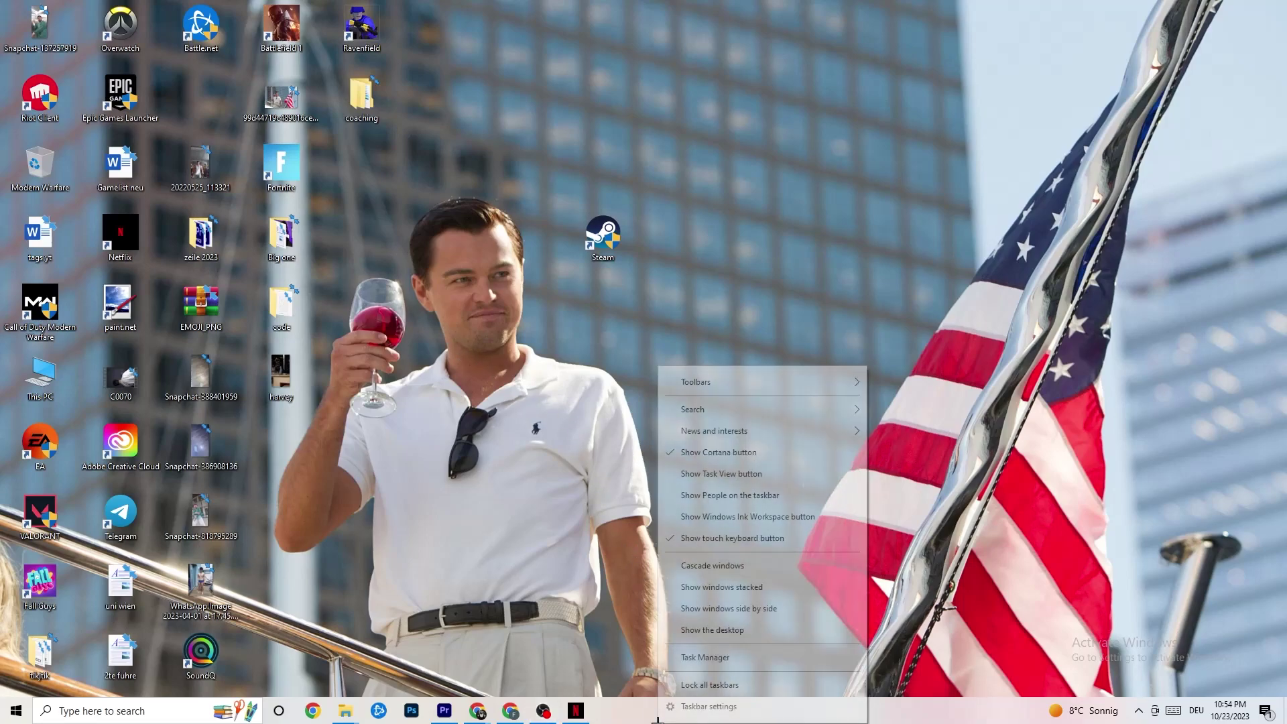
pyautogui.click(698, 658)
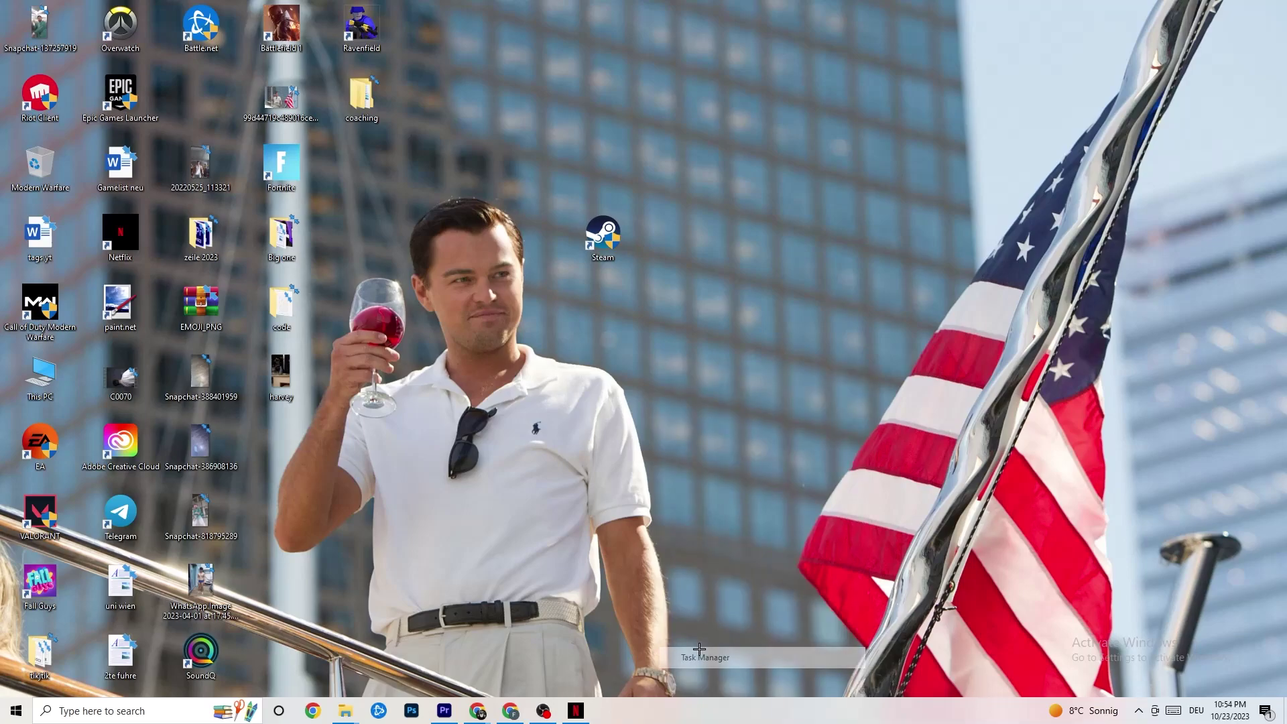
pyautogui.click(733, 44)
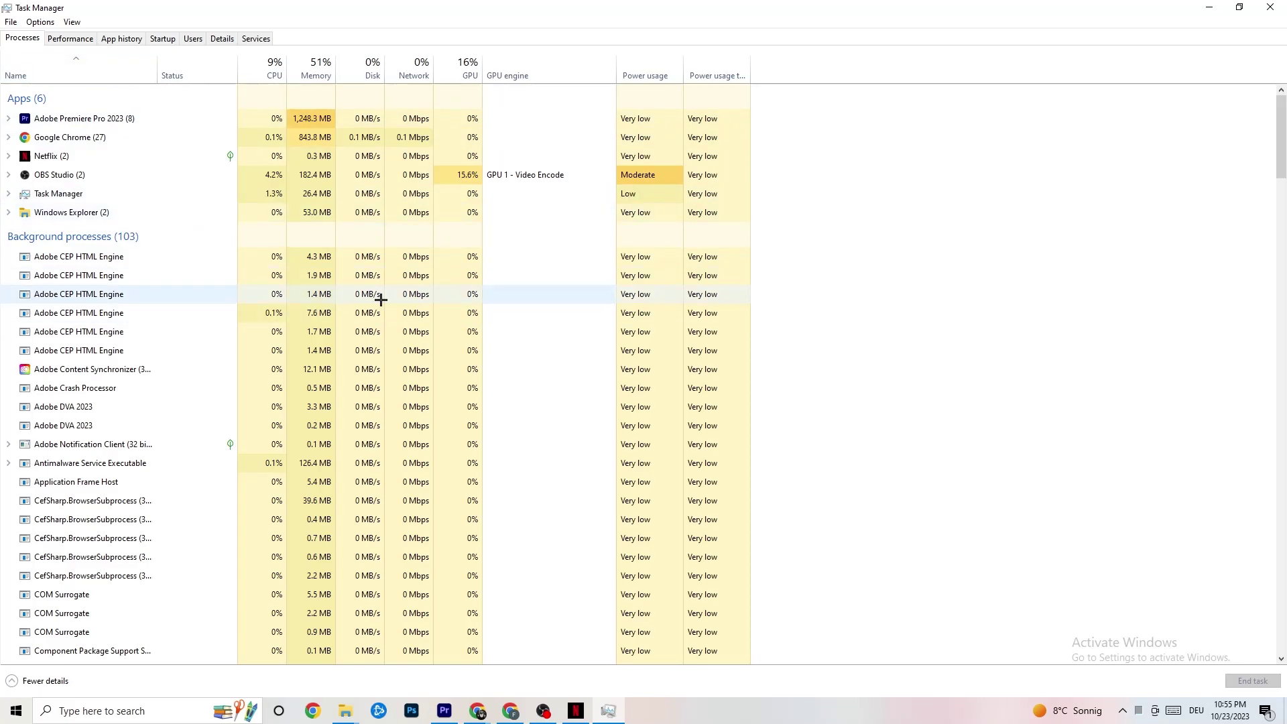
# - Scroll the Processes list and leave the Netflix process running
pyautogui.scroll(-8, 268, 436)
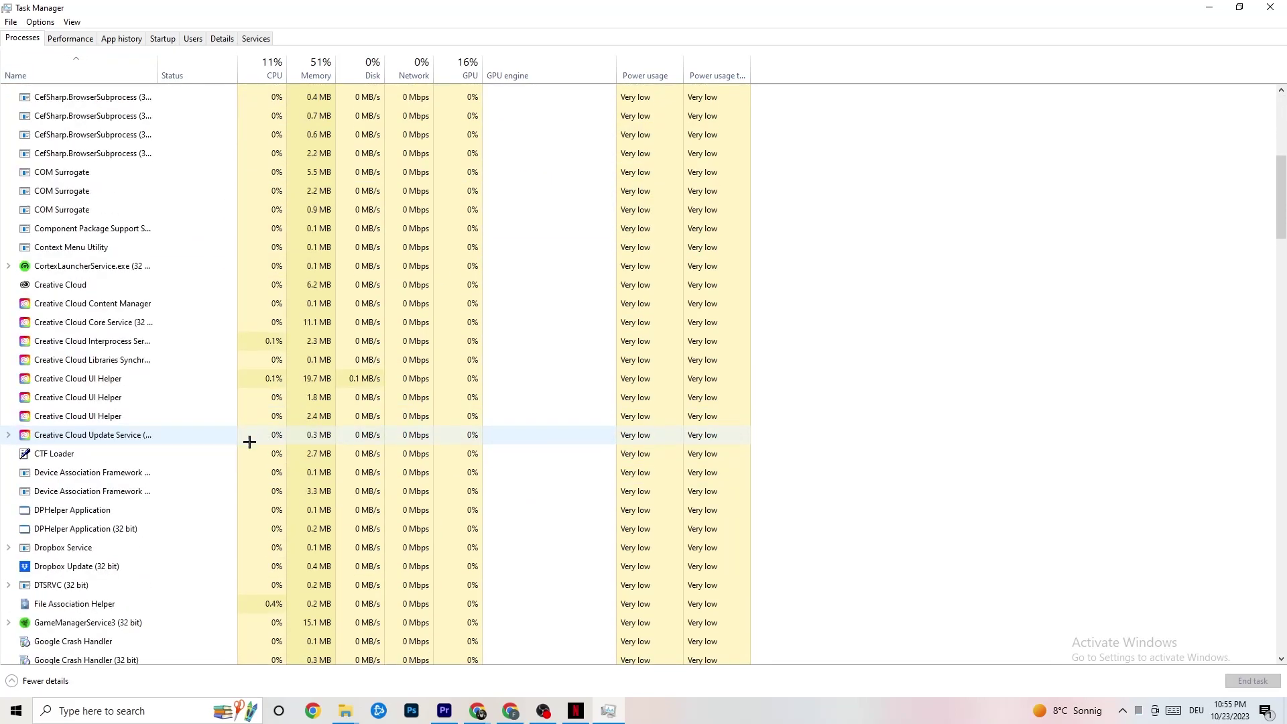
pyautogui.scroll(8, 249, 443)
pyautogui.scroll(-3, 207, 391)
pyautogui.scroll(3, 167, 369)
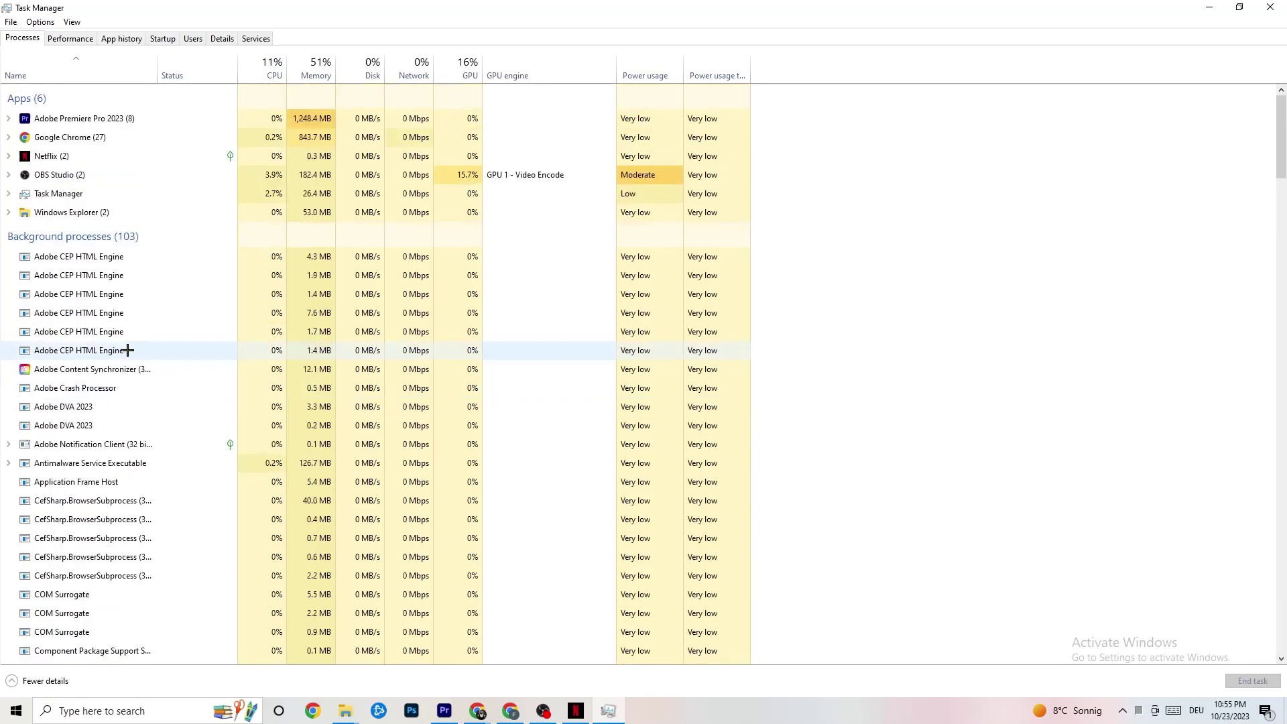
pyautogui.rightClick(83, 156)
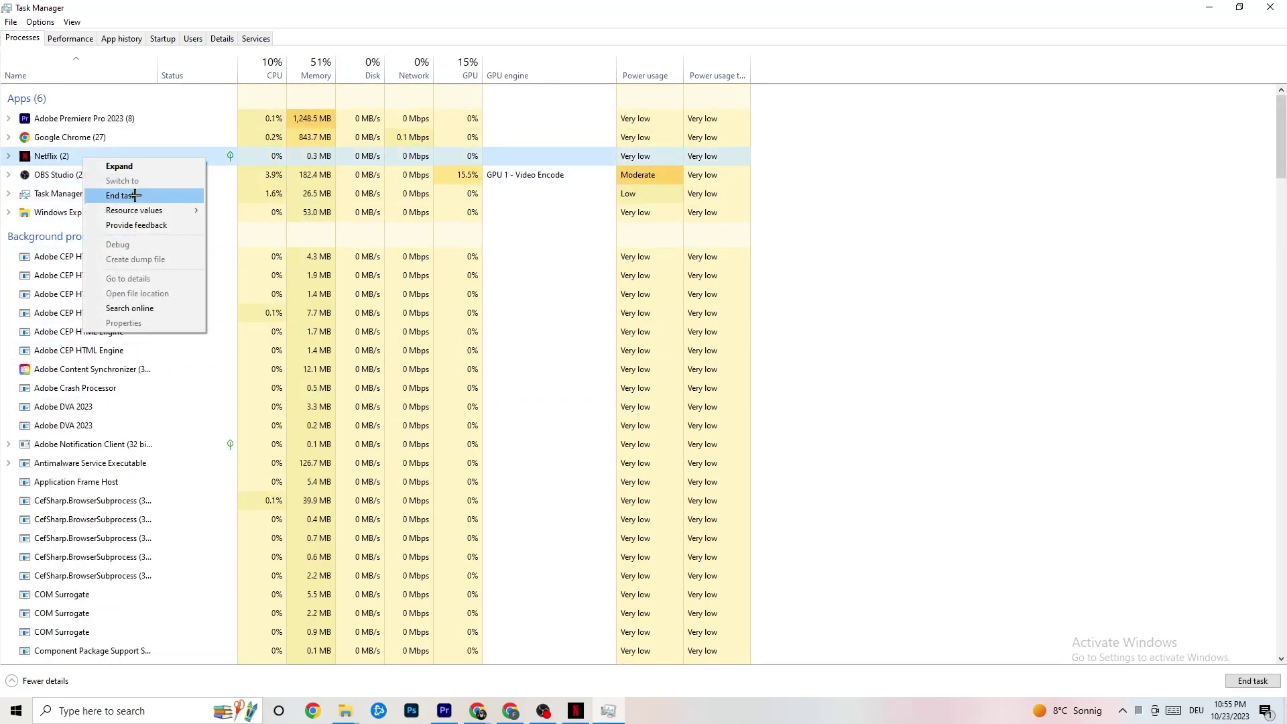
pyautogui.click(925, 227)
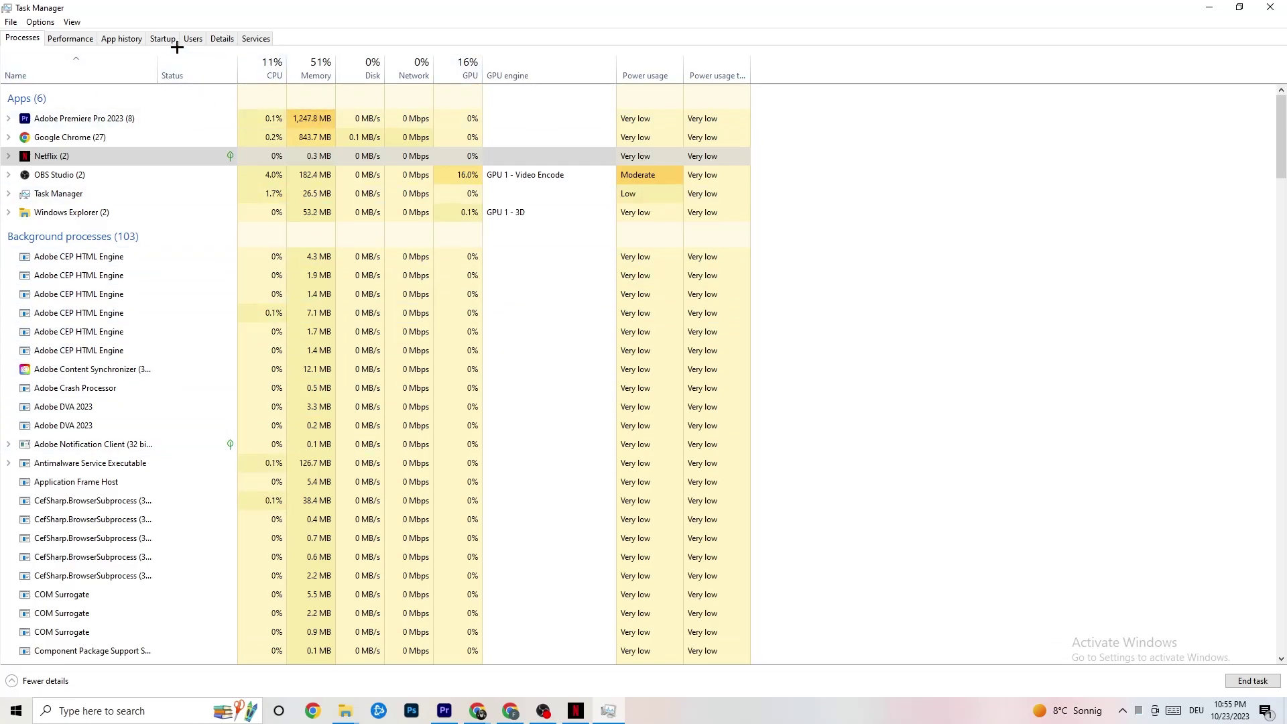
# - Check Premiere Pro's priority options in Details without changing them, then view Startup apps
pyautogui.click(211, 40)
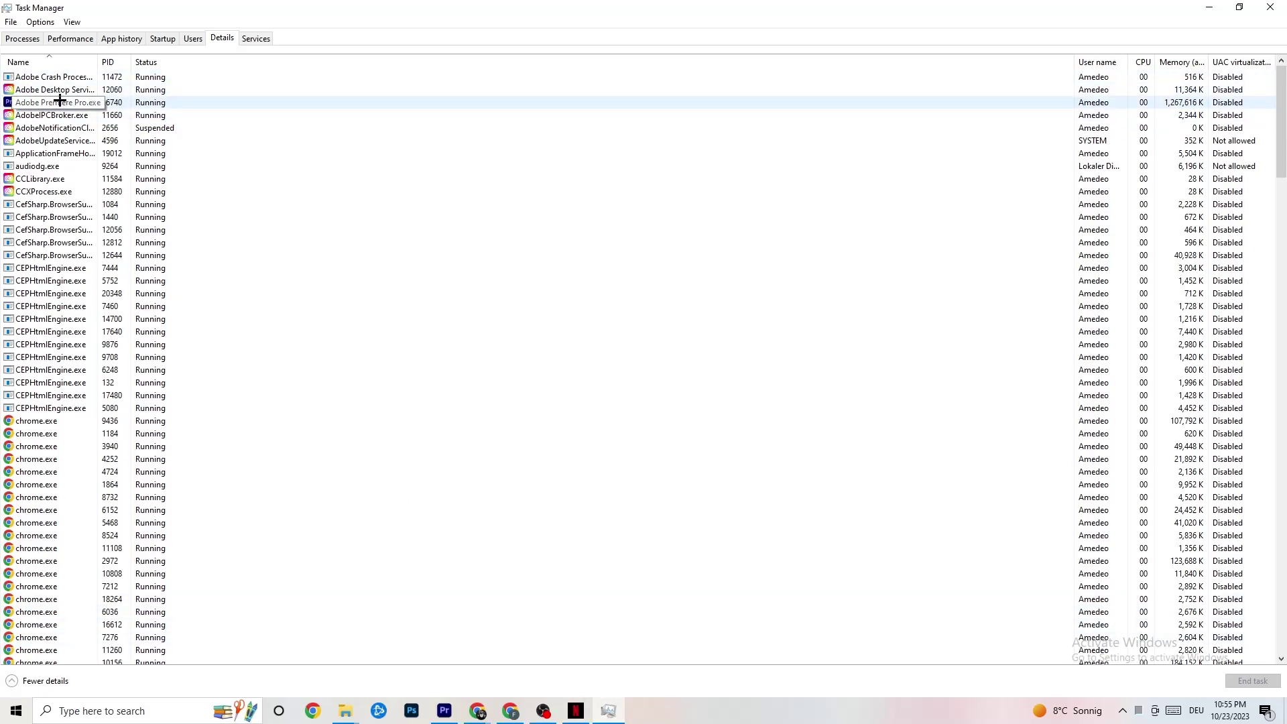
pyautogui.rightClick(125, 105)
pyautogui.moveTo(198, 162)
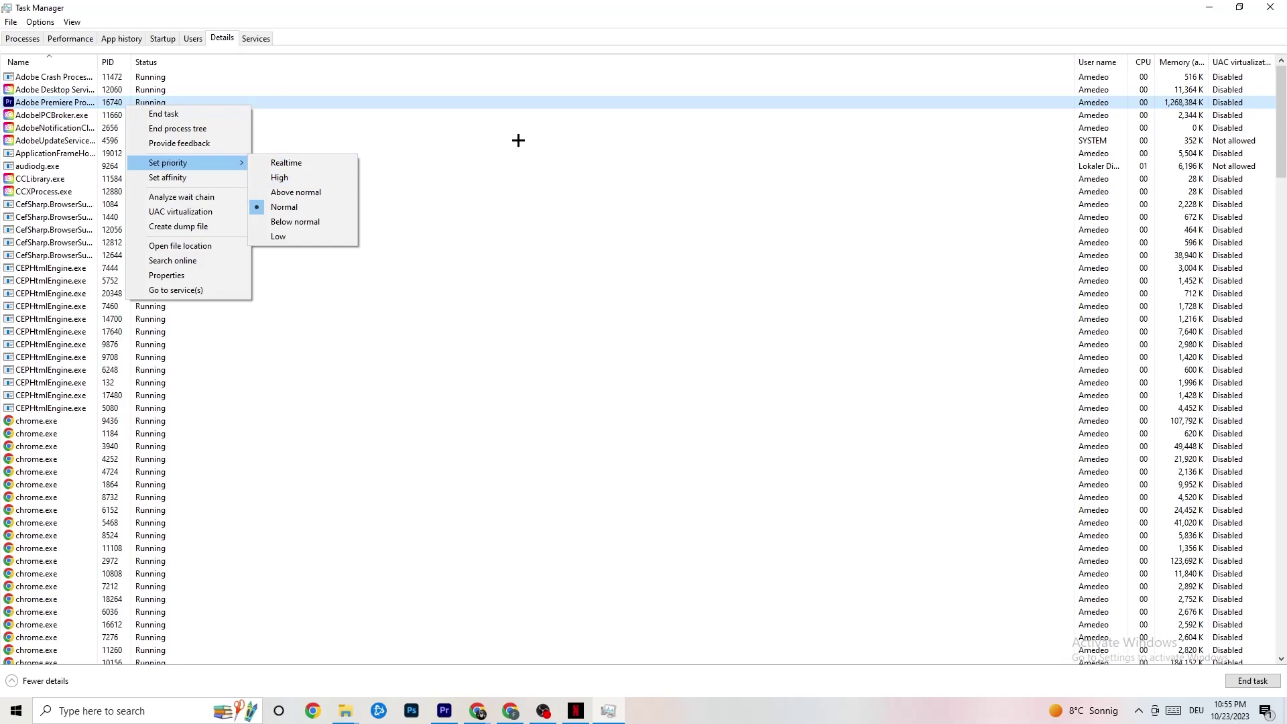
pyautogui.click(238, 164)
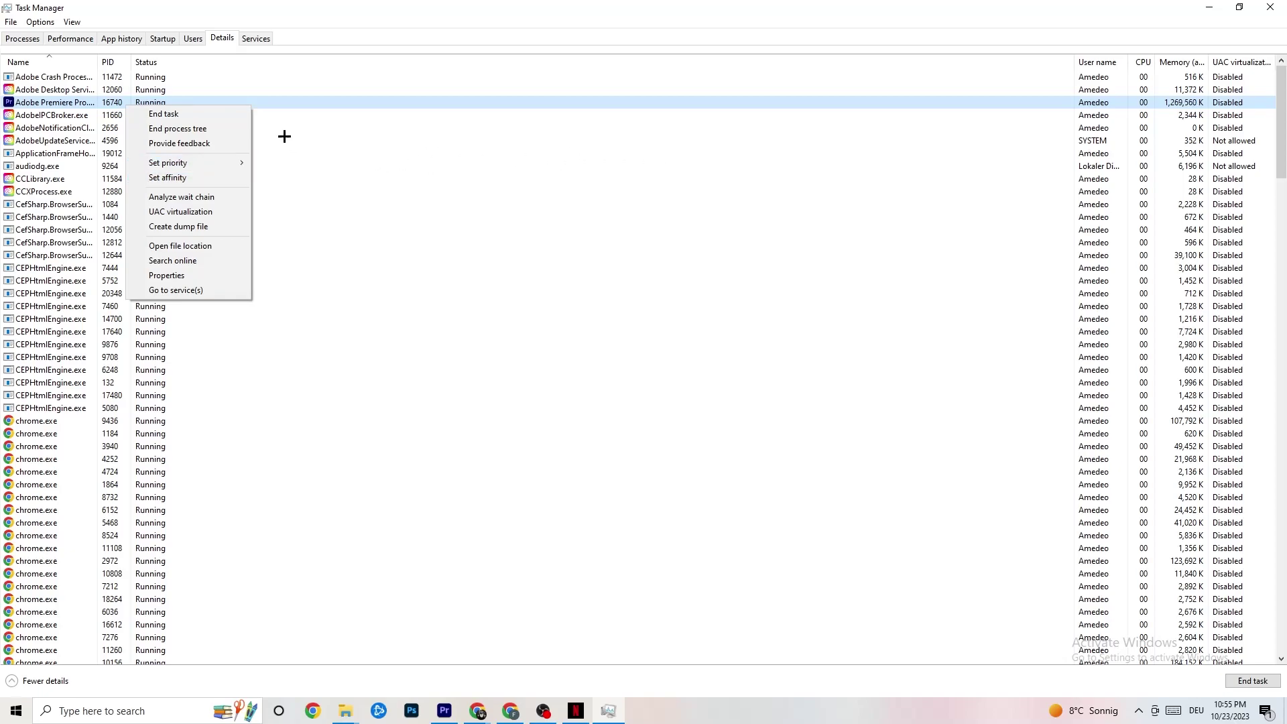
pyautogui.click(164, 40)
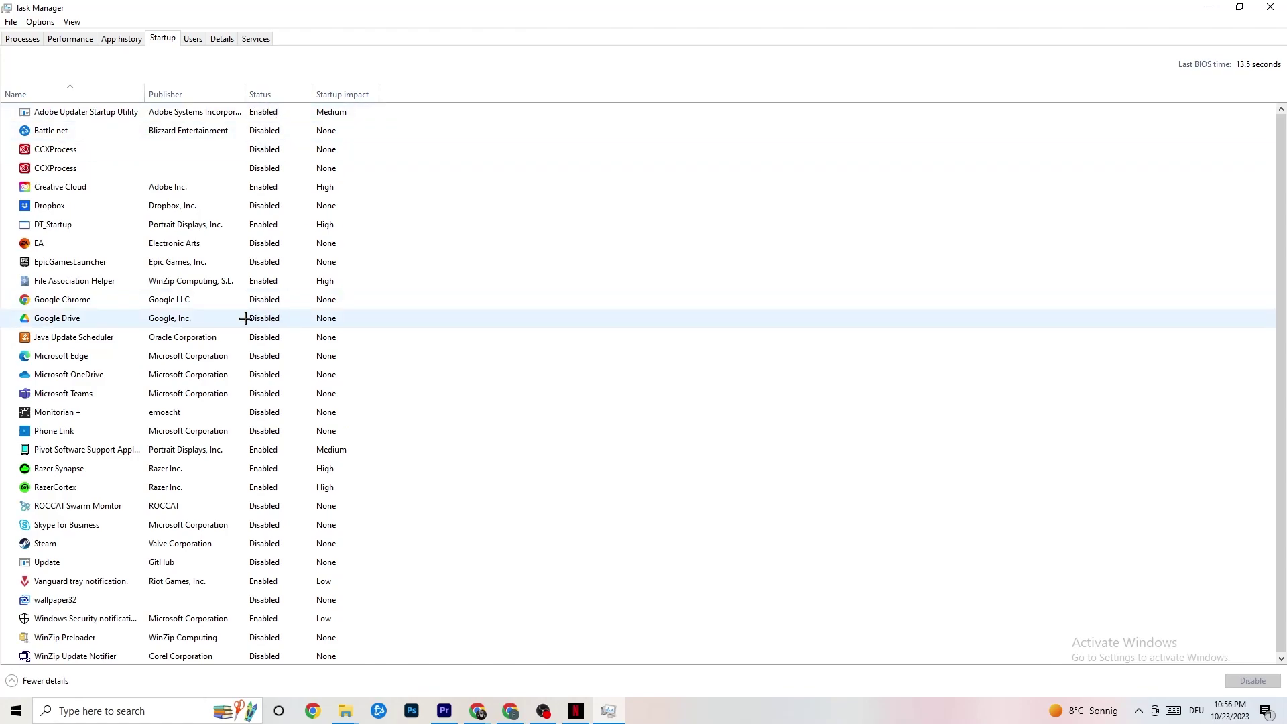
pyautogui.rightClick(186, 319)
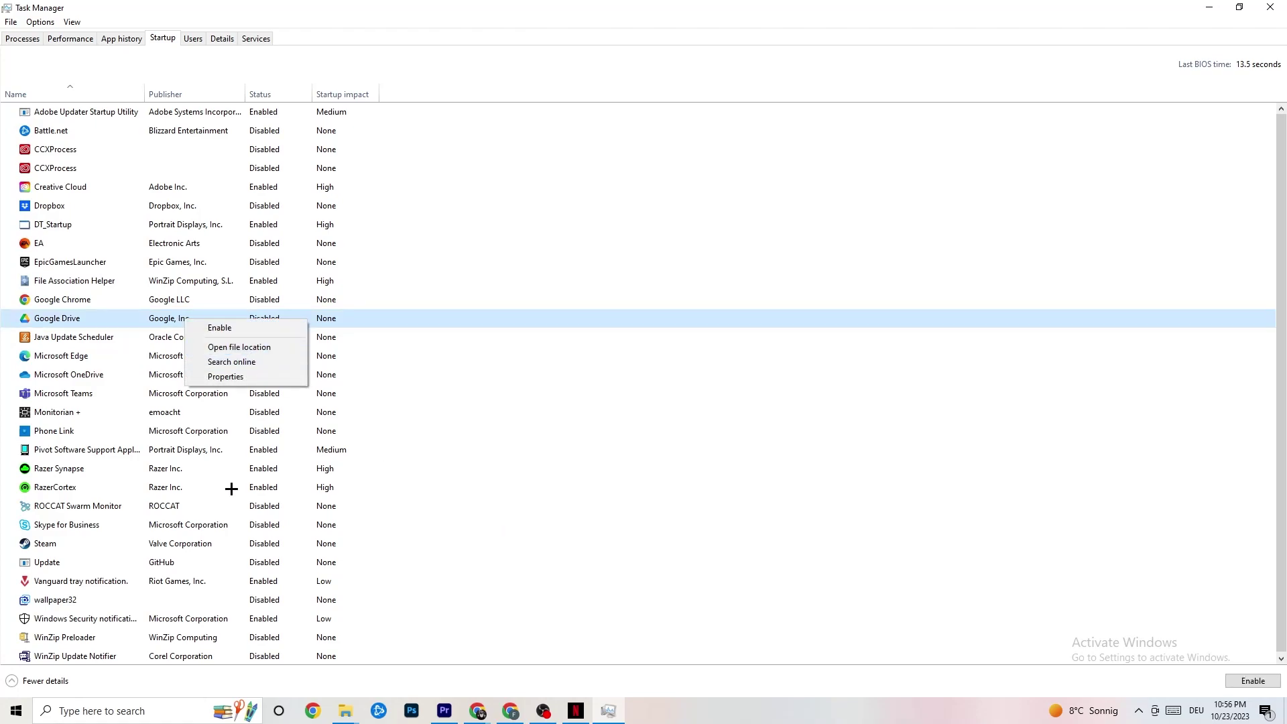
pyautogui.rightClick(255, 450)
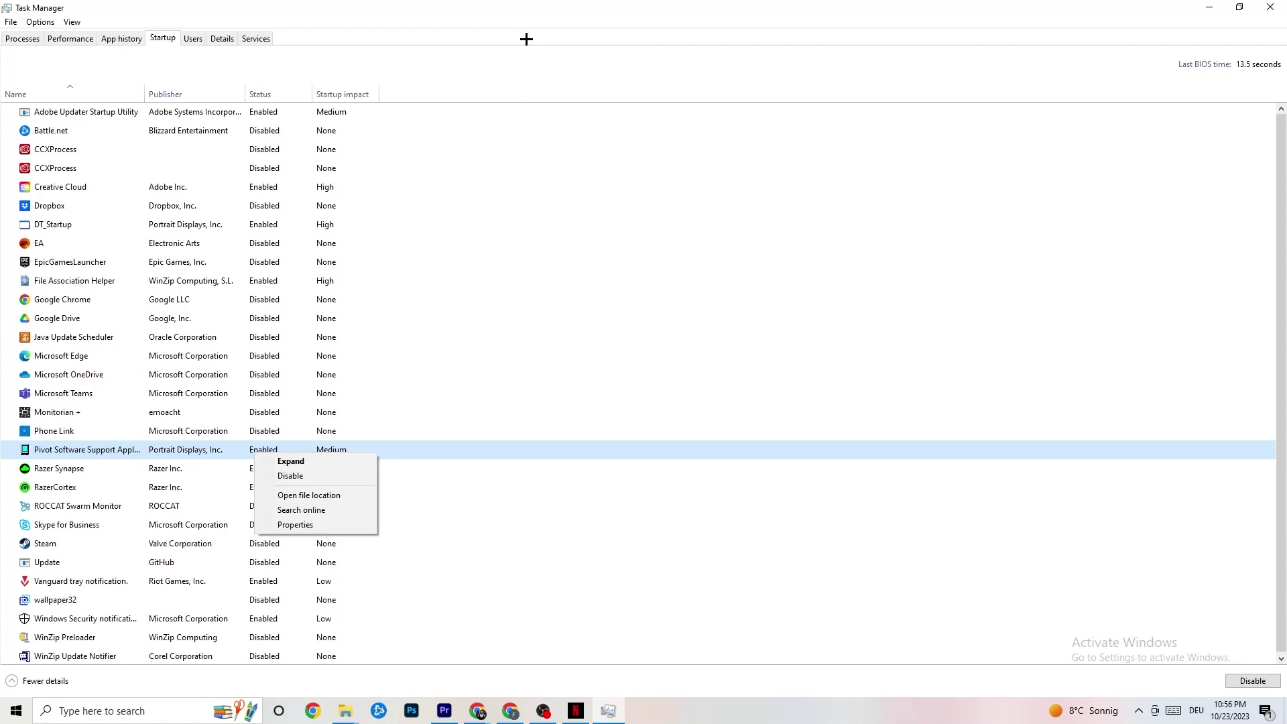
pyautogui.click(521, 21)
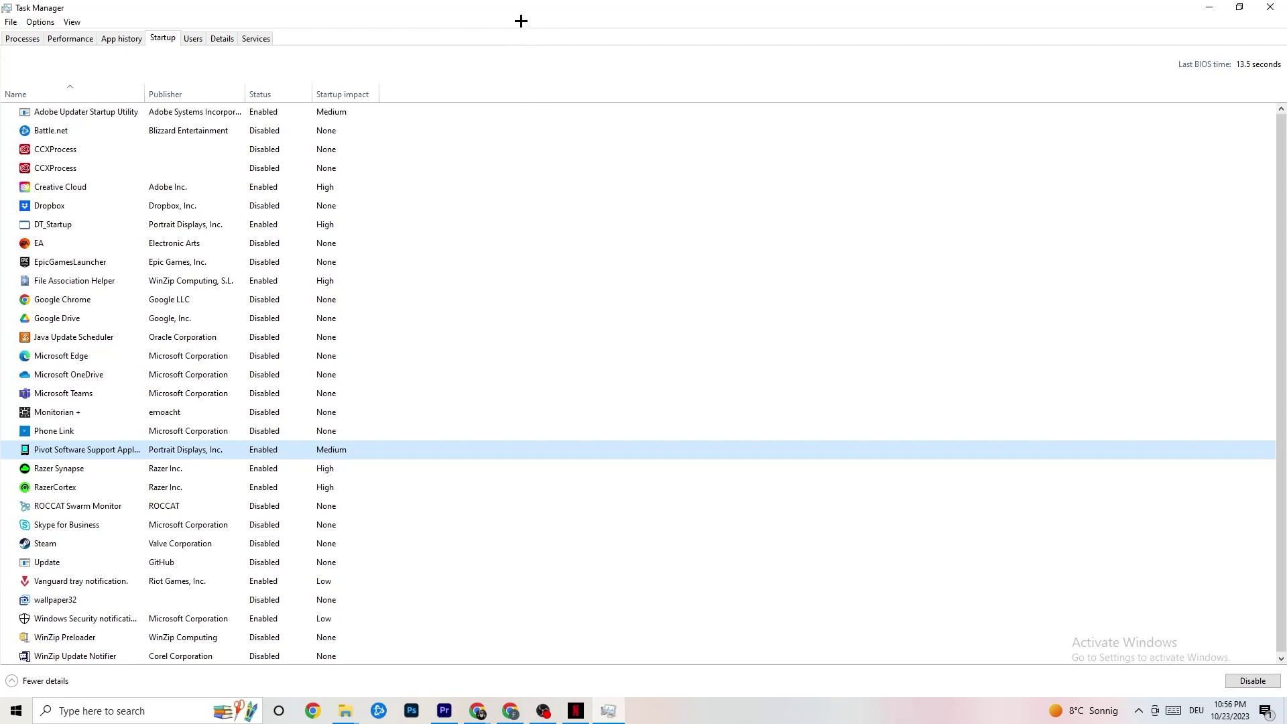